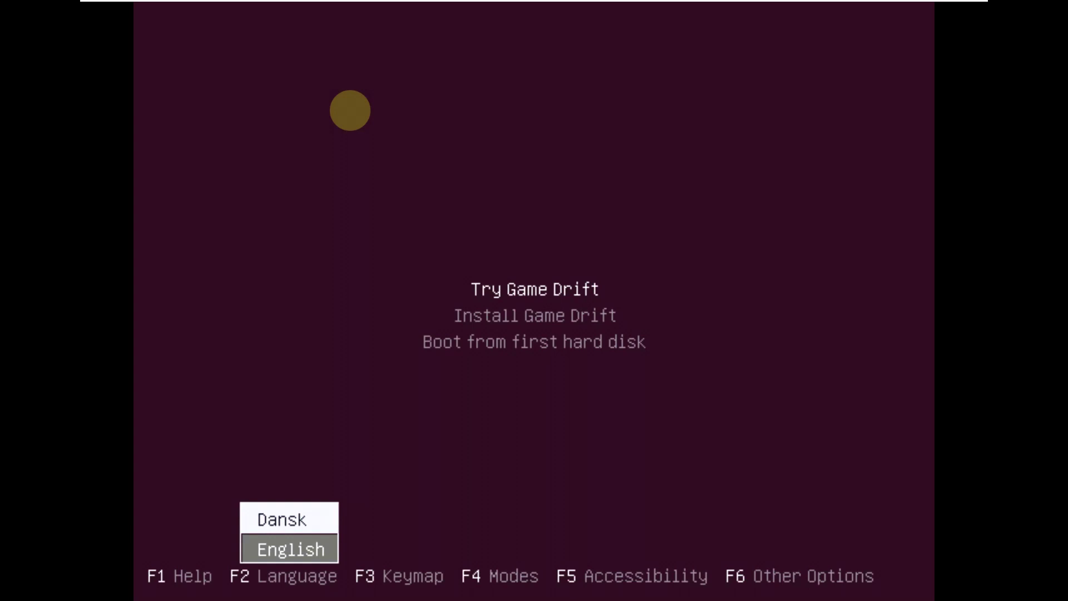
Choose English as the boot language and USA as the keymap.
key(Return)
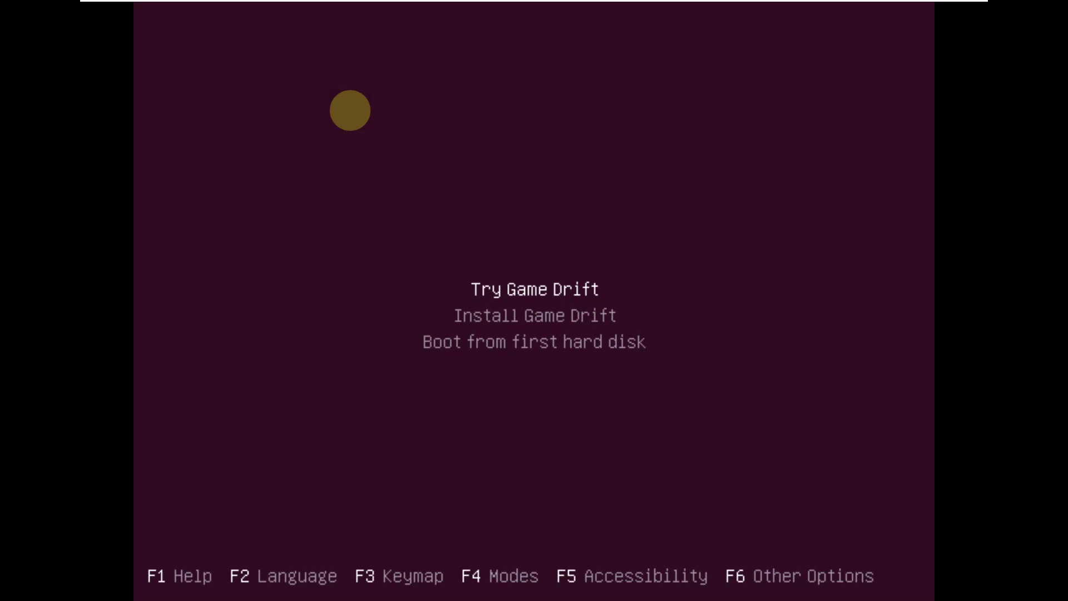
key(F3)
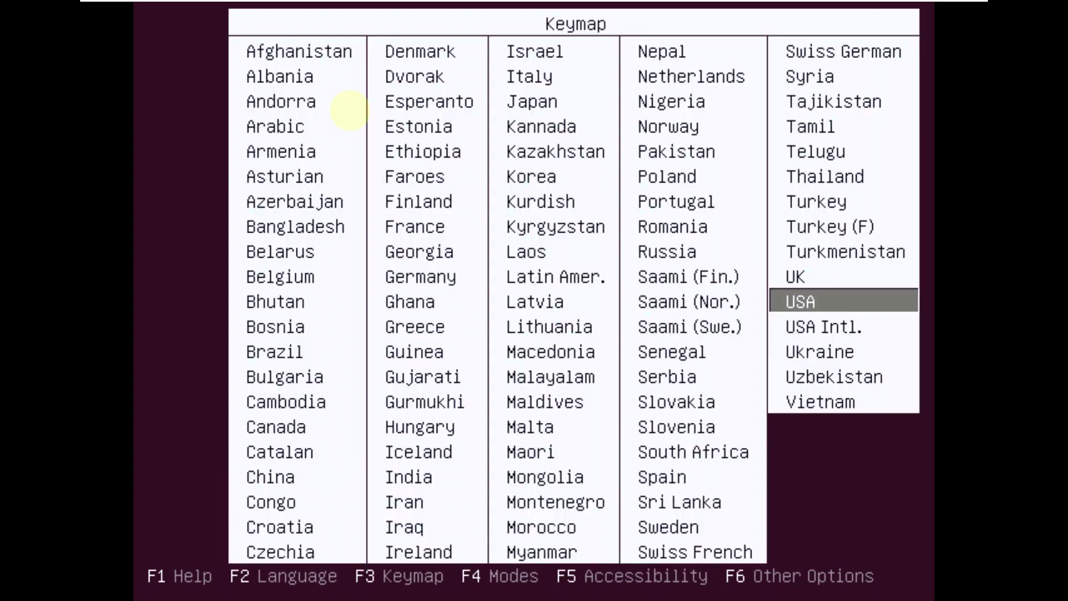
key(Up)
key(Up)
key(Left)
key(Down)
key(Right)
key(Down)
key(Return)
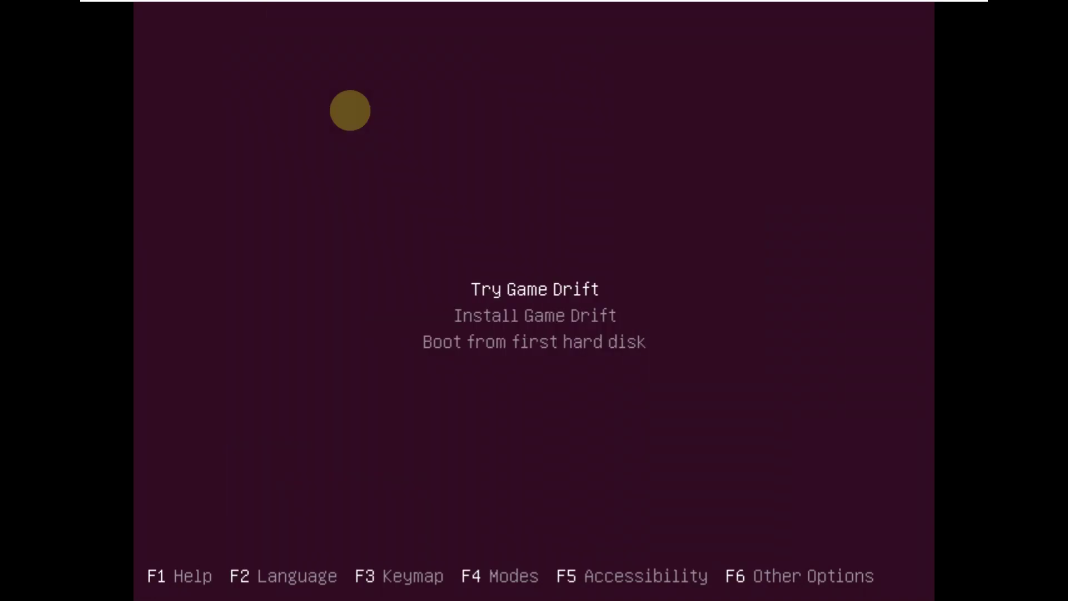
Review the available startup modes, accessibility choices and other boot options such as acpi=off and nomodeset.
key(F4)
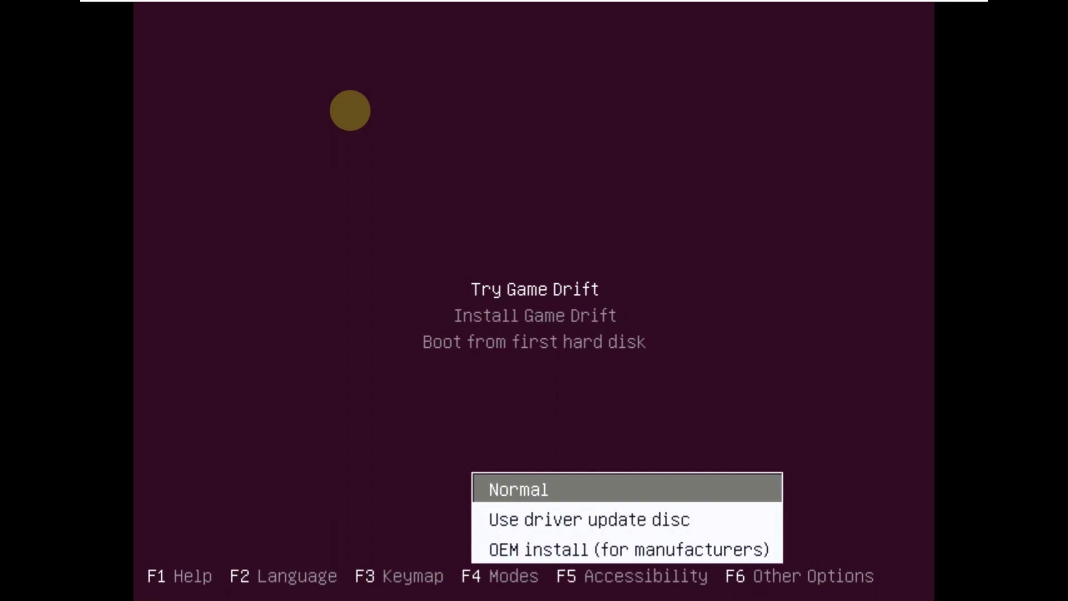
key(Escape)
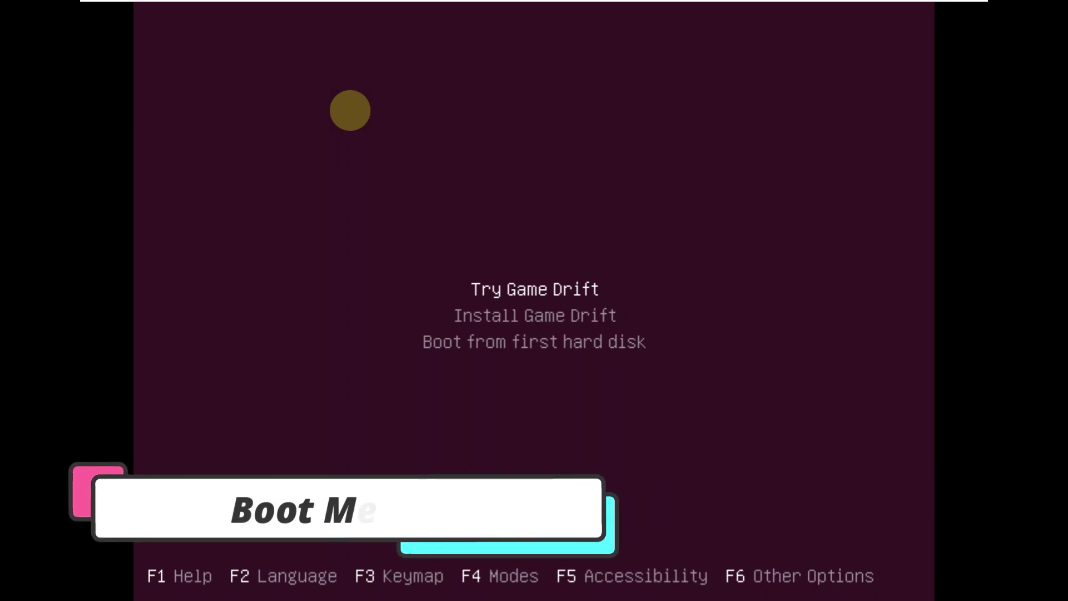
key(F5)
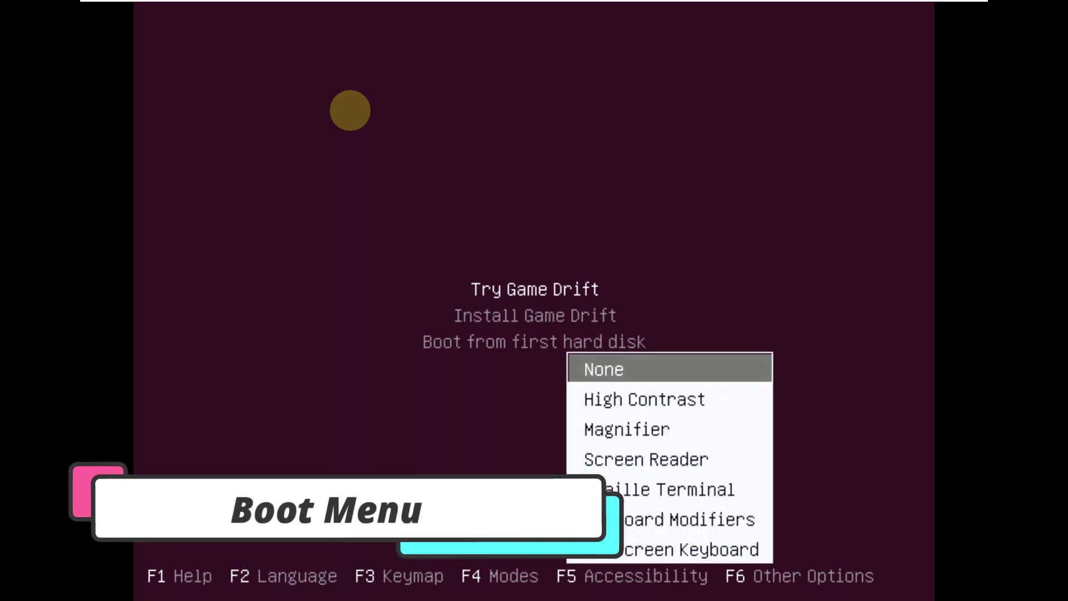
key(Escape)
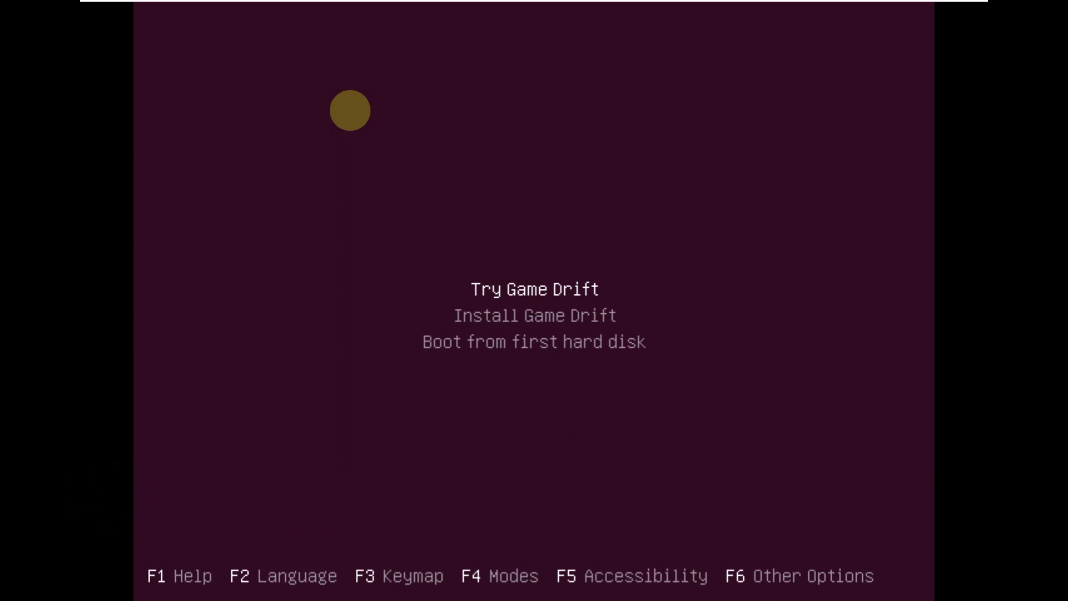
key(F6)
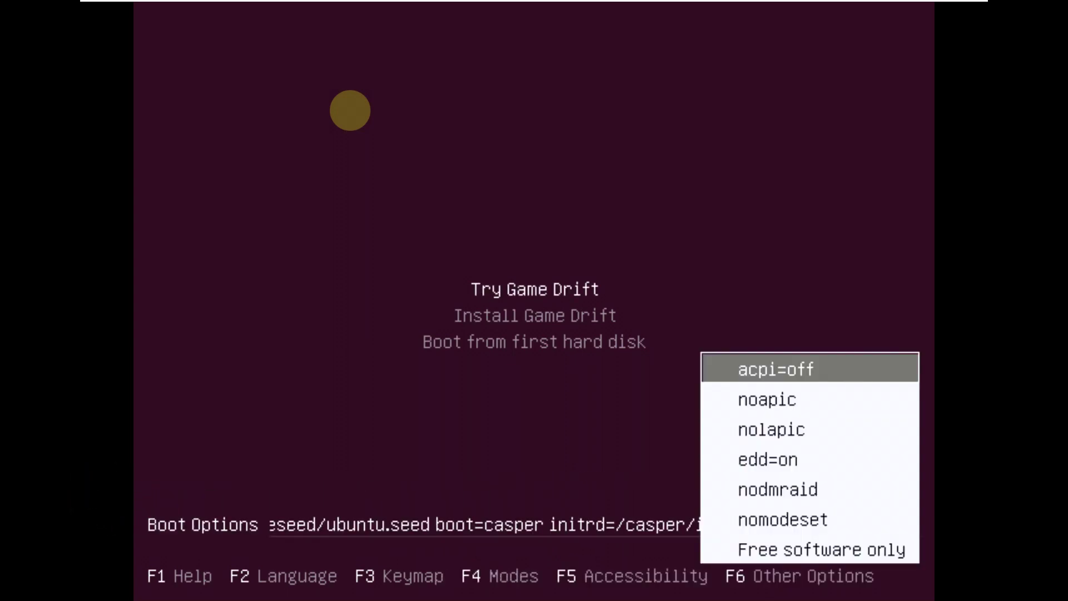
key(Escape)
Go through the boot entries and start the live session with Try Game Drift.
key(Down)
key(Down)
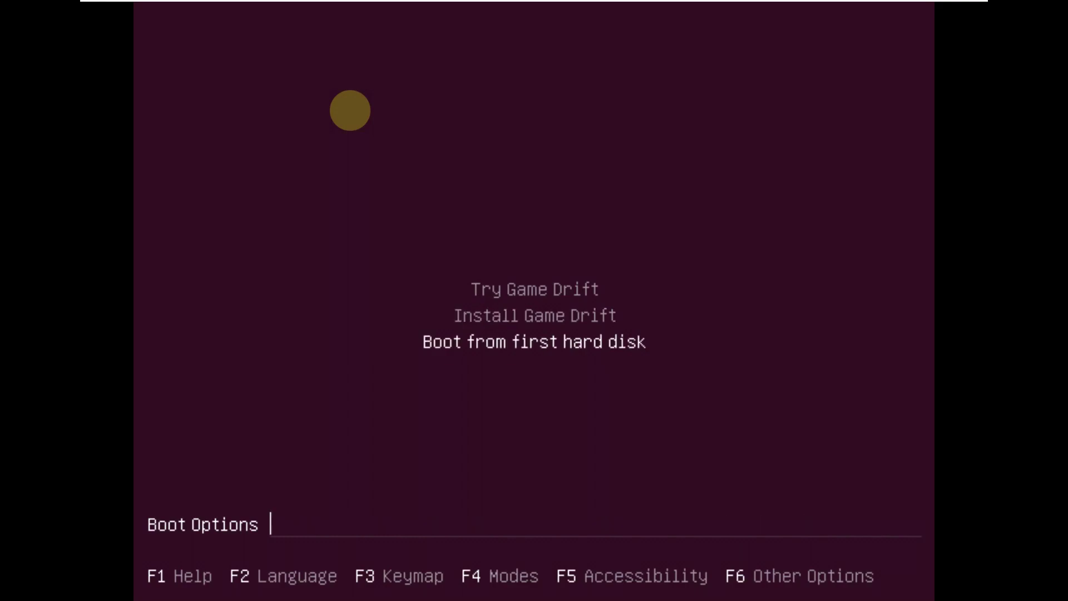
key(Up)
key(Up)
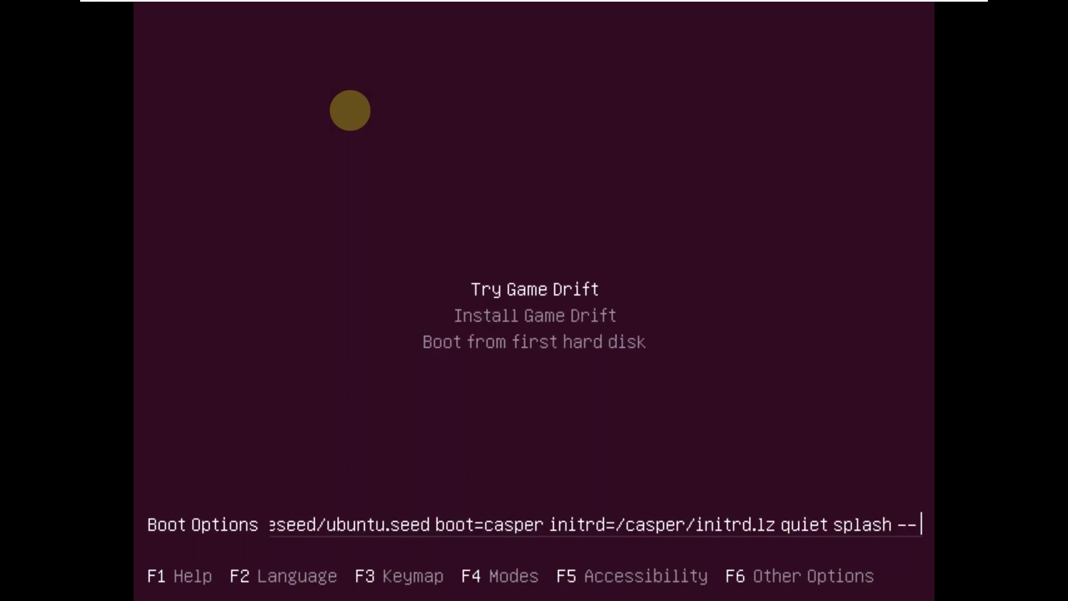
key(Return)
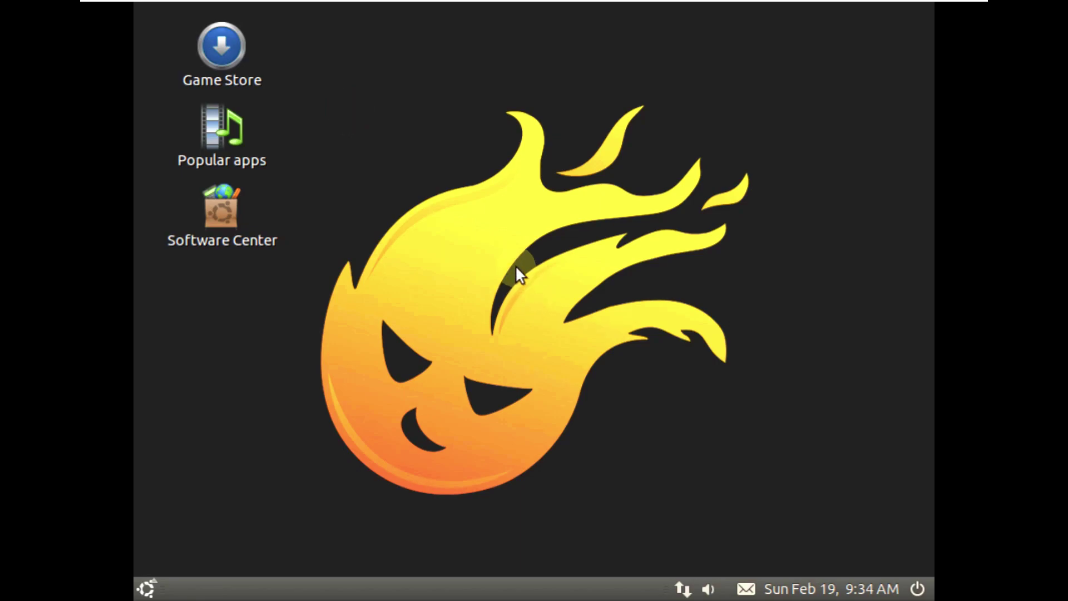
Look through the desktop's context commands and the main application categories, including Accessories, CrossOver Games, Places and System.
right_click(498, 229)
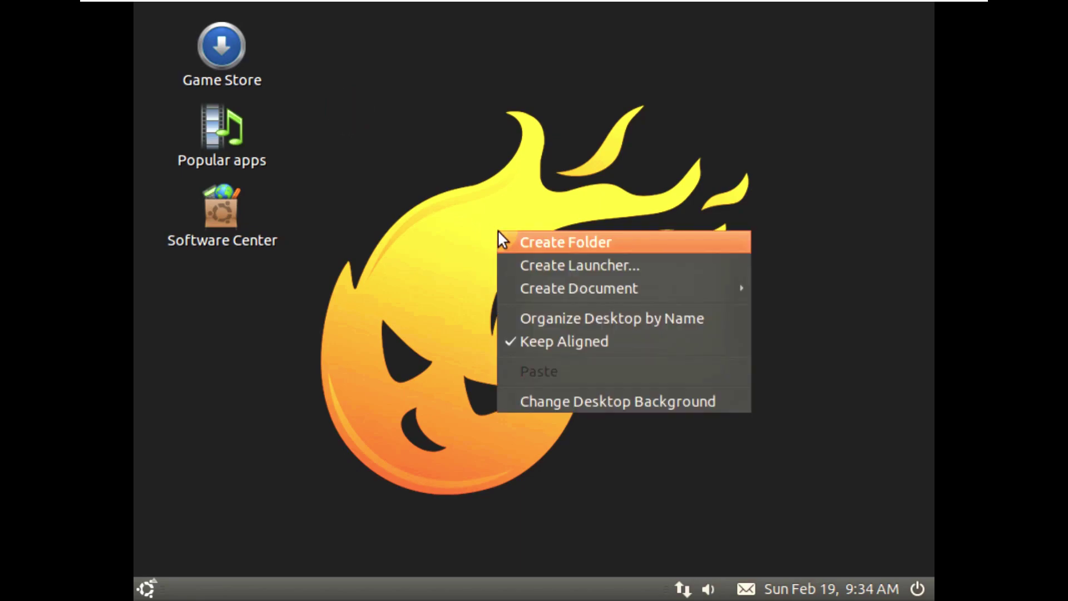
click(330, 438)
click(148, 587)
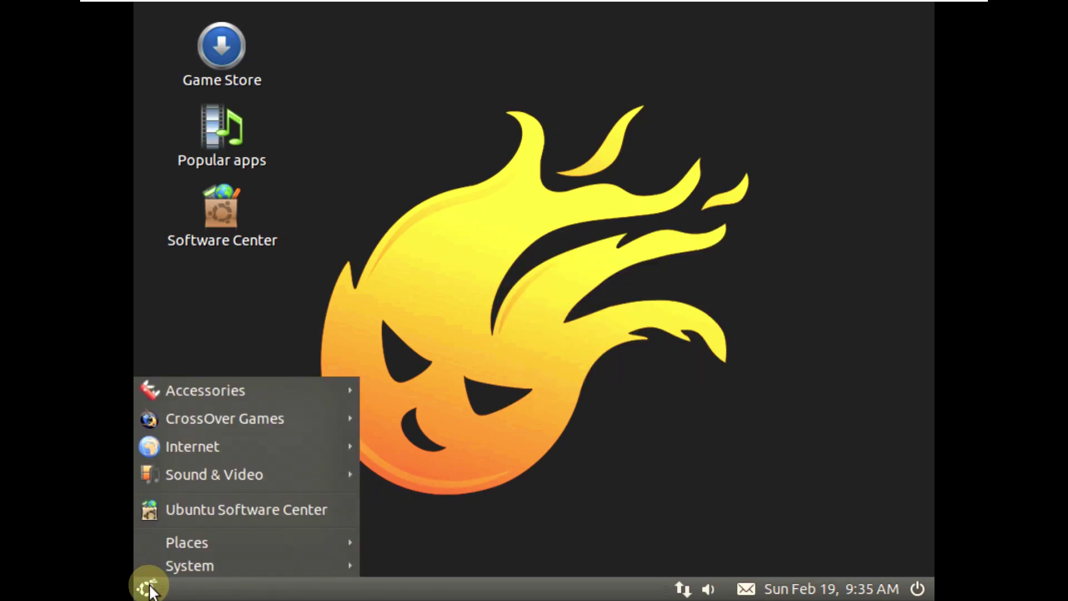
mouse_move(231, 400)
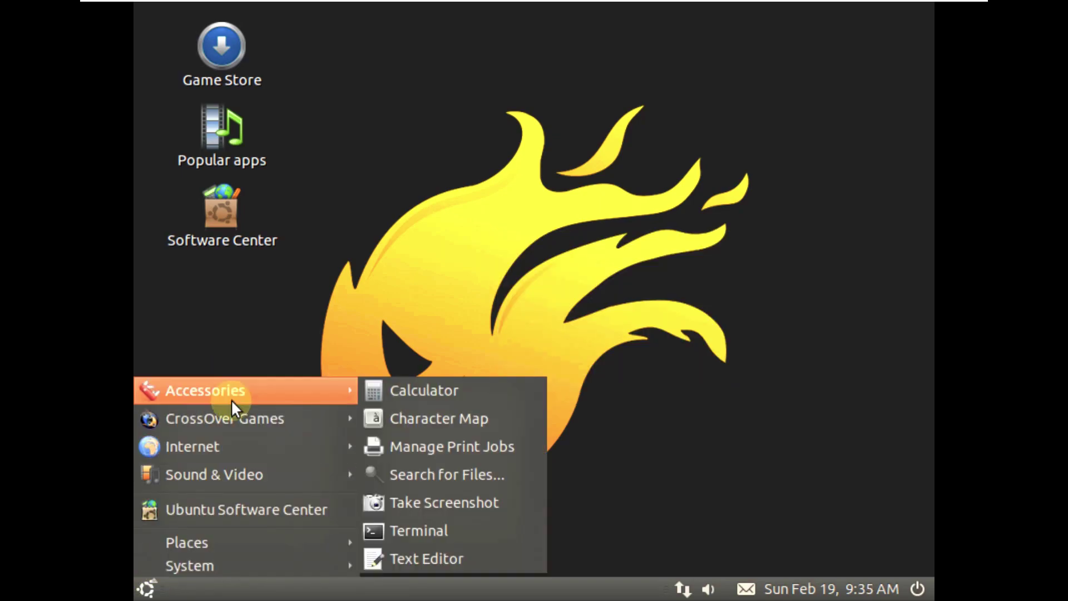
mouse_move(235, 422)
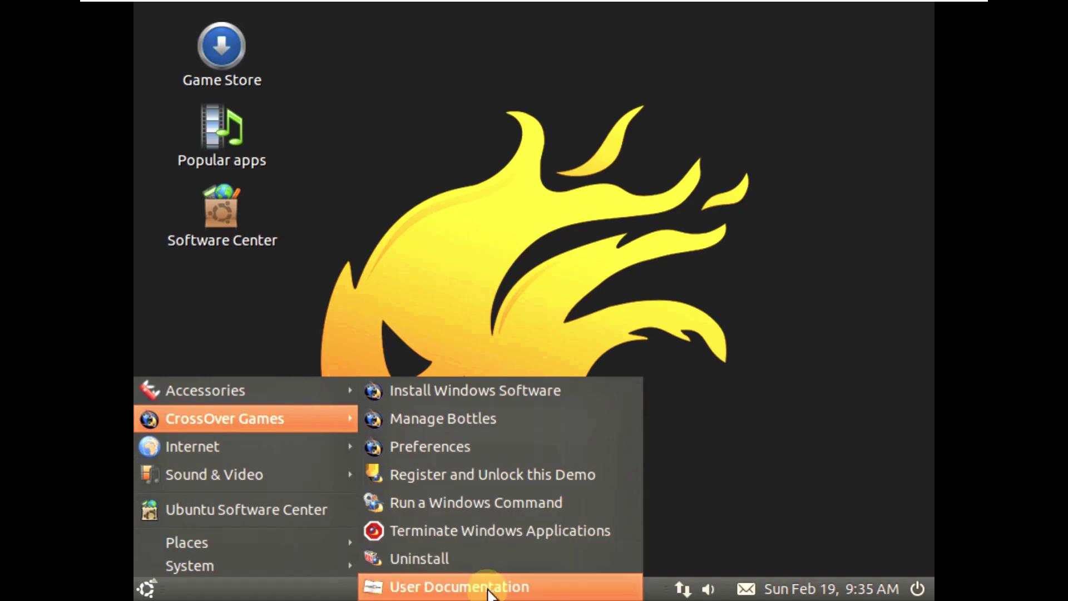
mouse_move(278, 478)
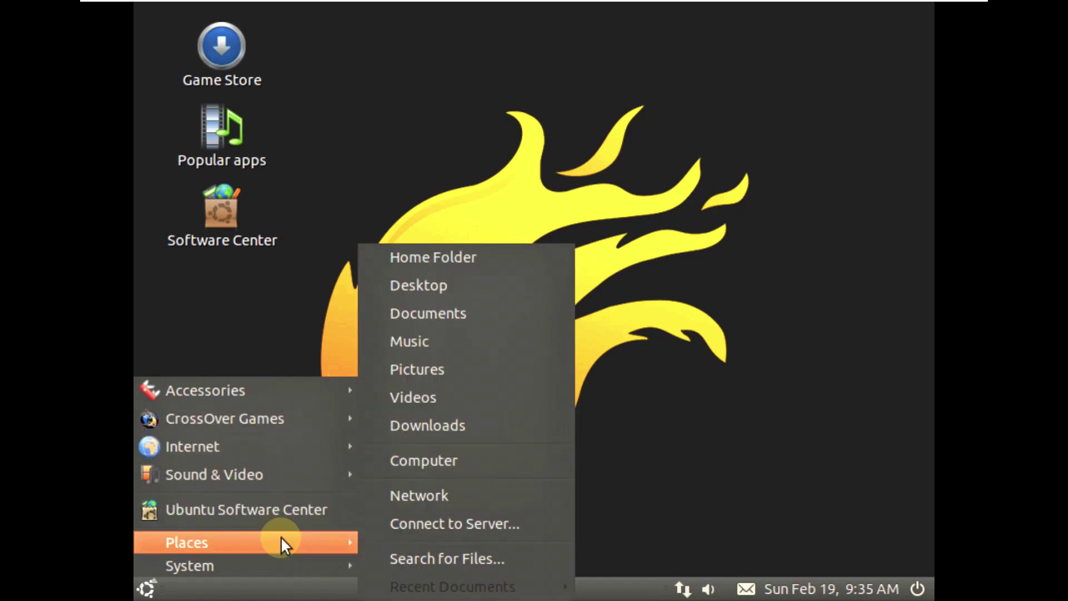
mouse_move(279, 558)
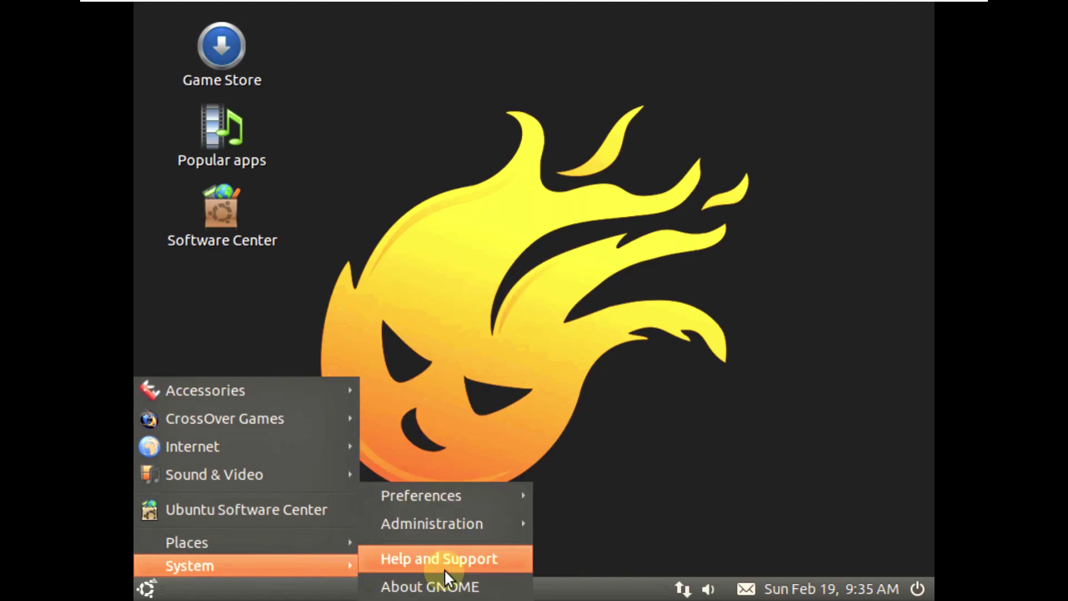
Open the Monitor Preferences, view the available screen resolutions, and close the dialog.
mouse_move(464, 501)
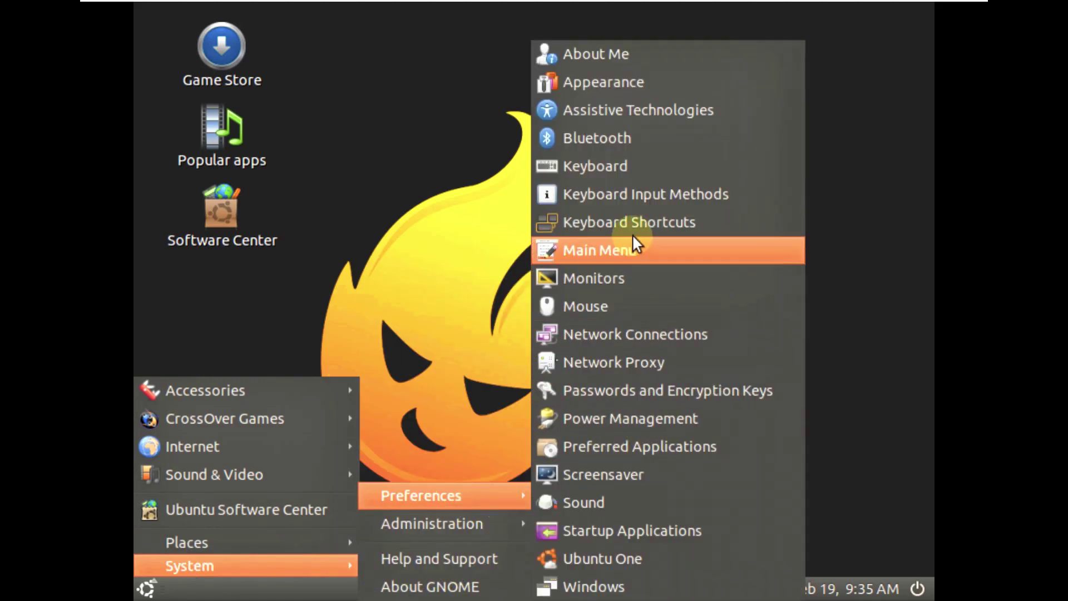
click(624, 275)
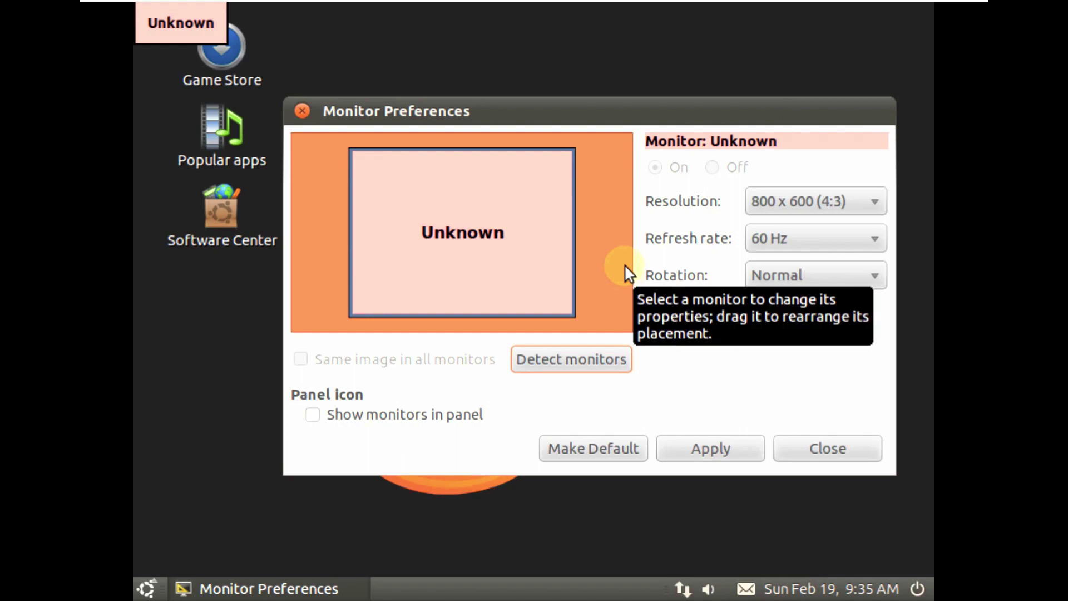
click(755, 204)
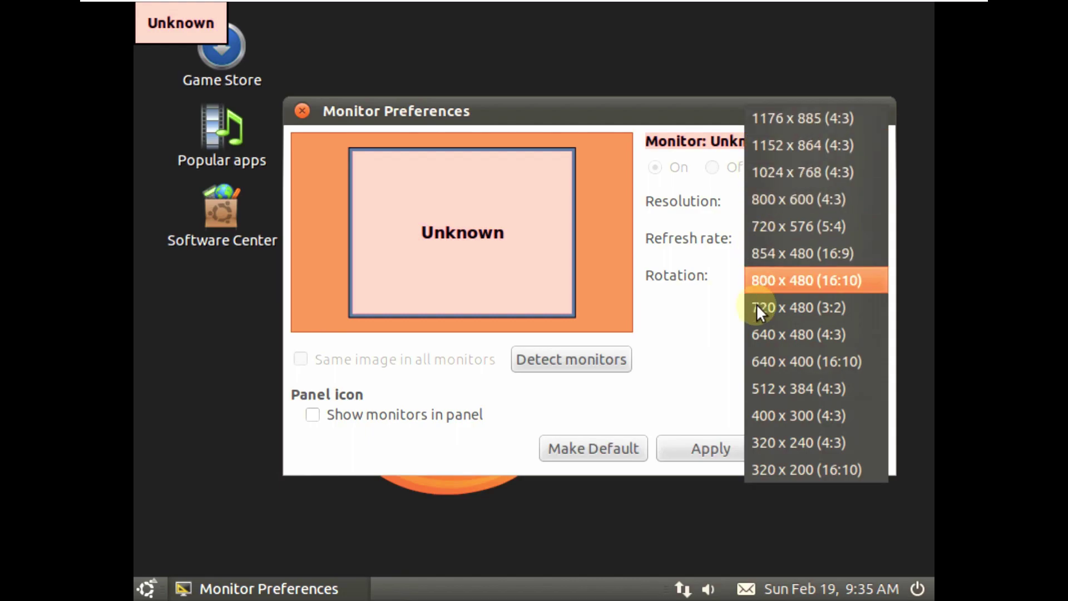
click(699, 495)
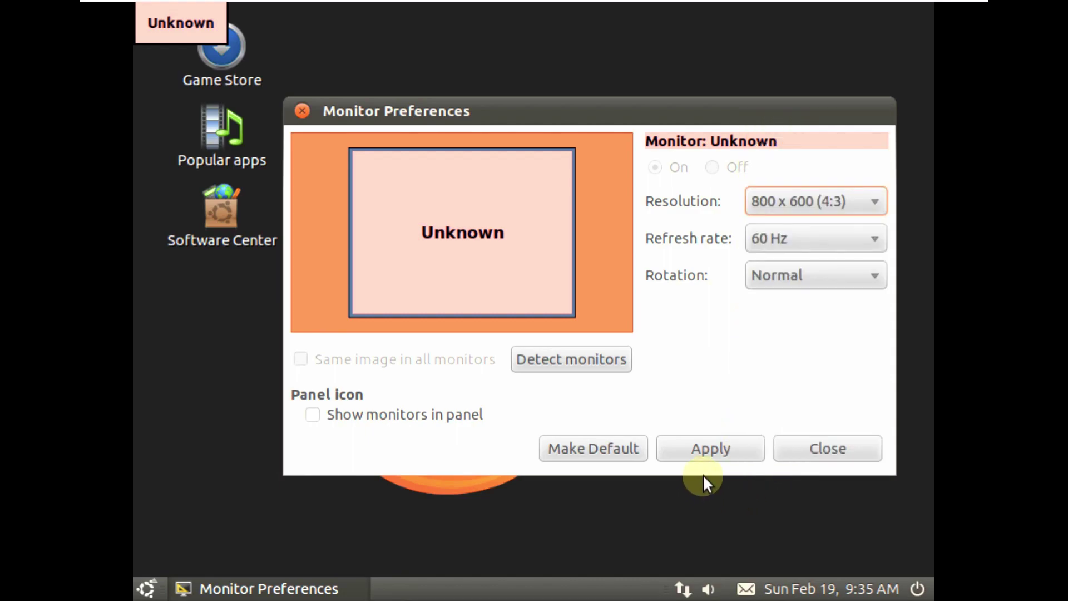
click(819, 448)
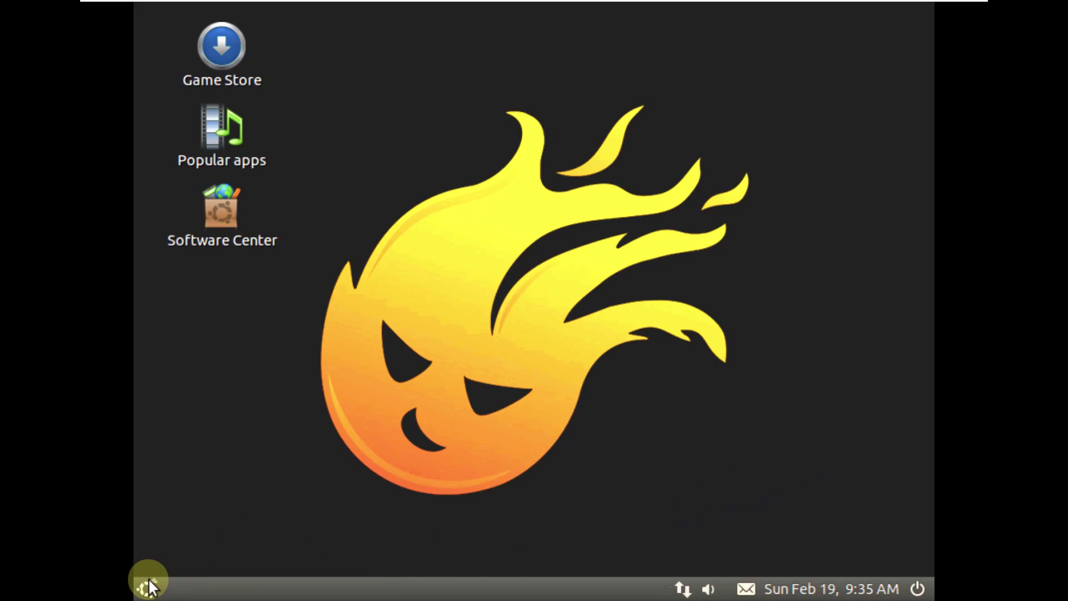
click(148, 586)
mouse_move(166, 565)
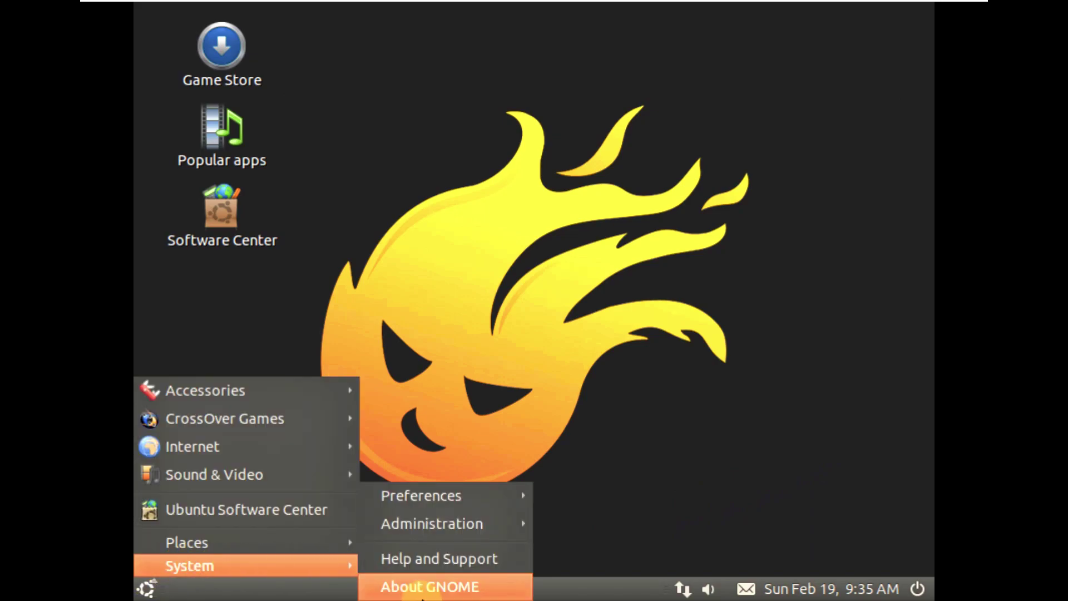
click(386, 366)
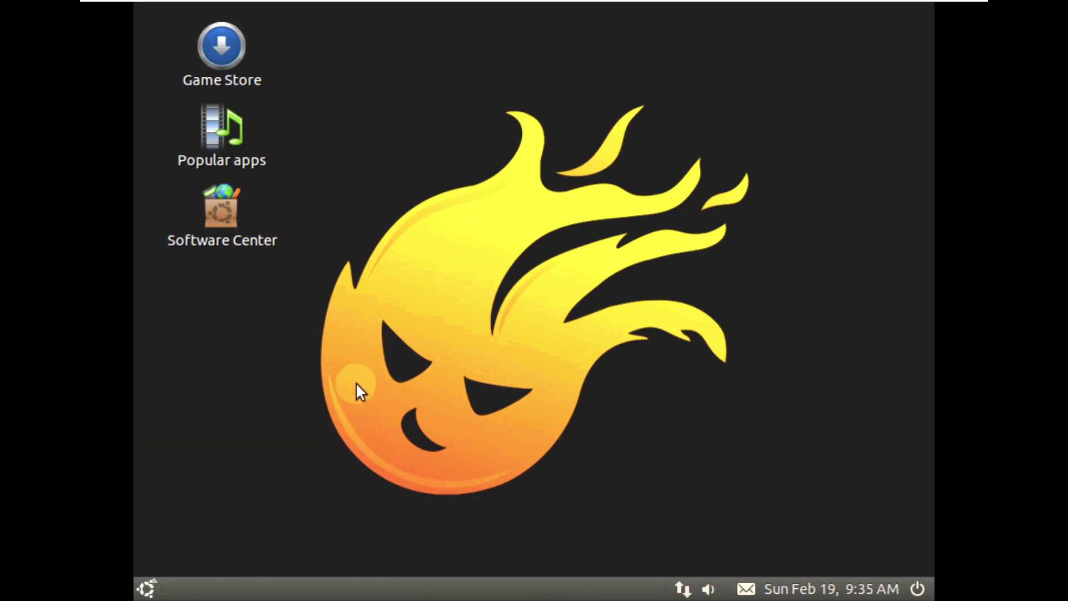
View the About GNOME information for the desktop's version and build date, and close it.
click(146, 588)
mouse_move(200, 556)
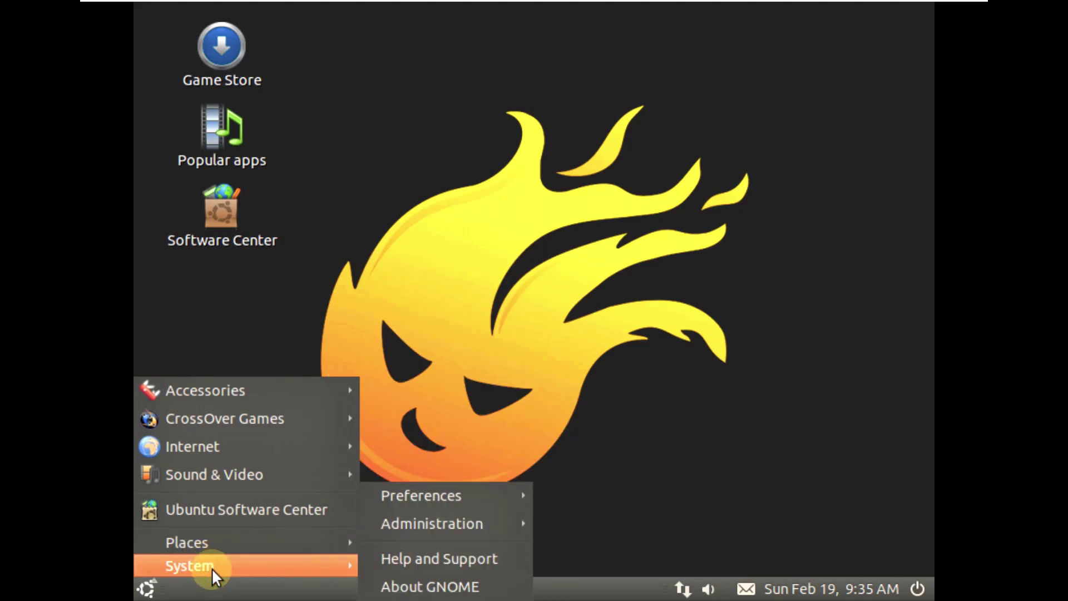
click(430, 586)
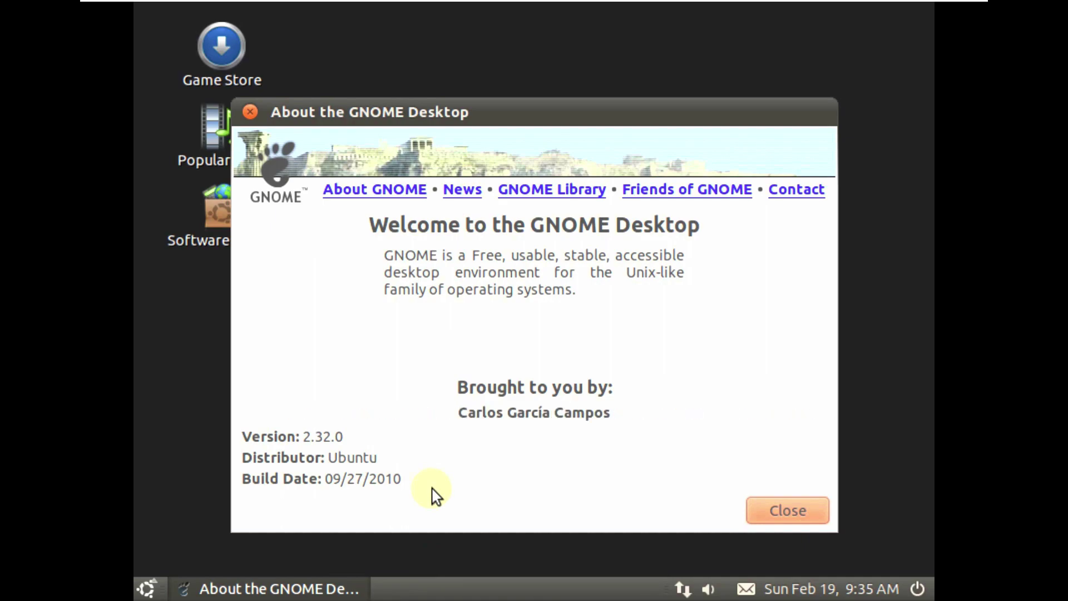
click(806, 503)
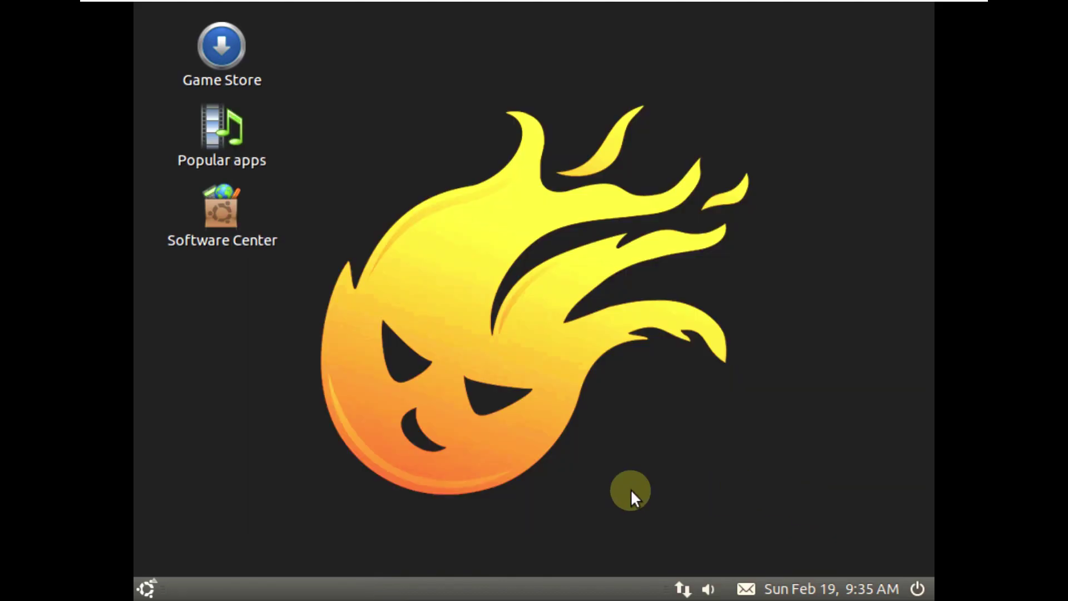
Open System Monitor from the system administration tools.
click(145, 586)
mouse_move(149, 564)
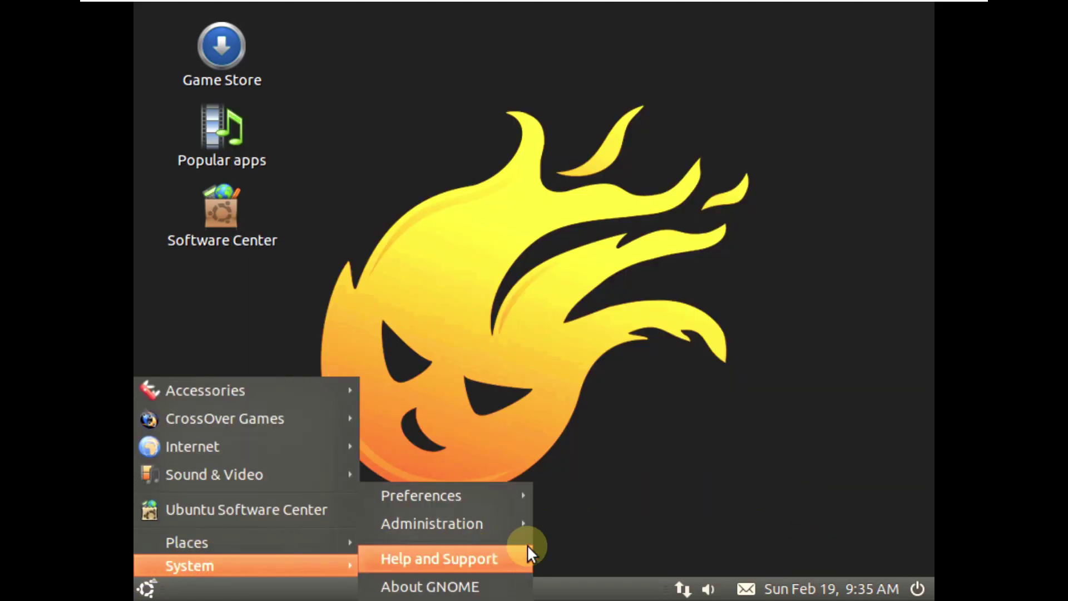
mouse_move(526, 525)
click(639, 472)
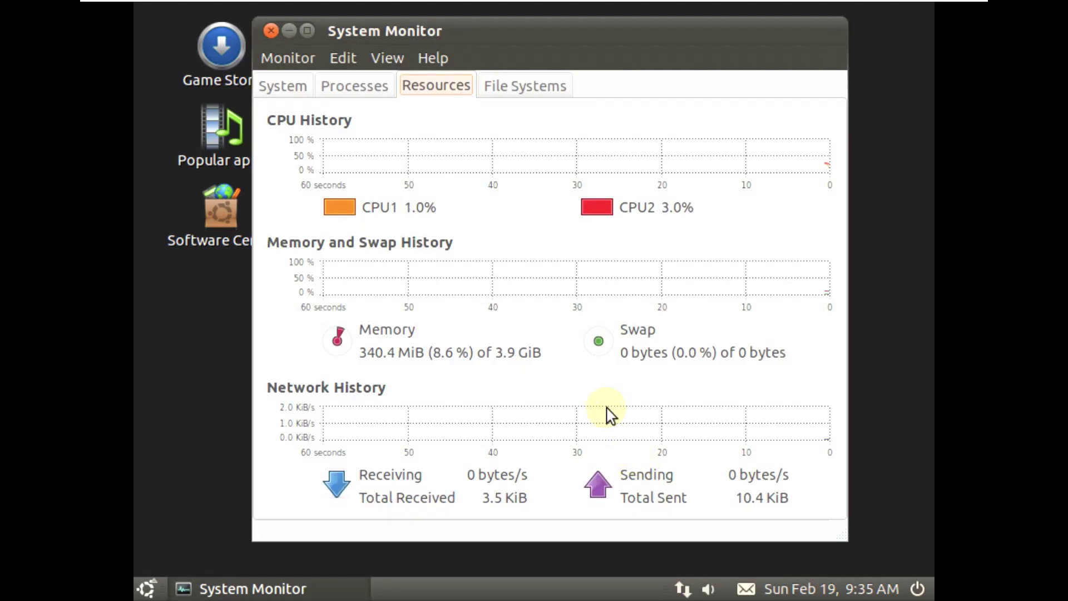
Check System Monitor's version in its About information and close the dialog.
click(433, 58)
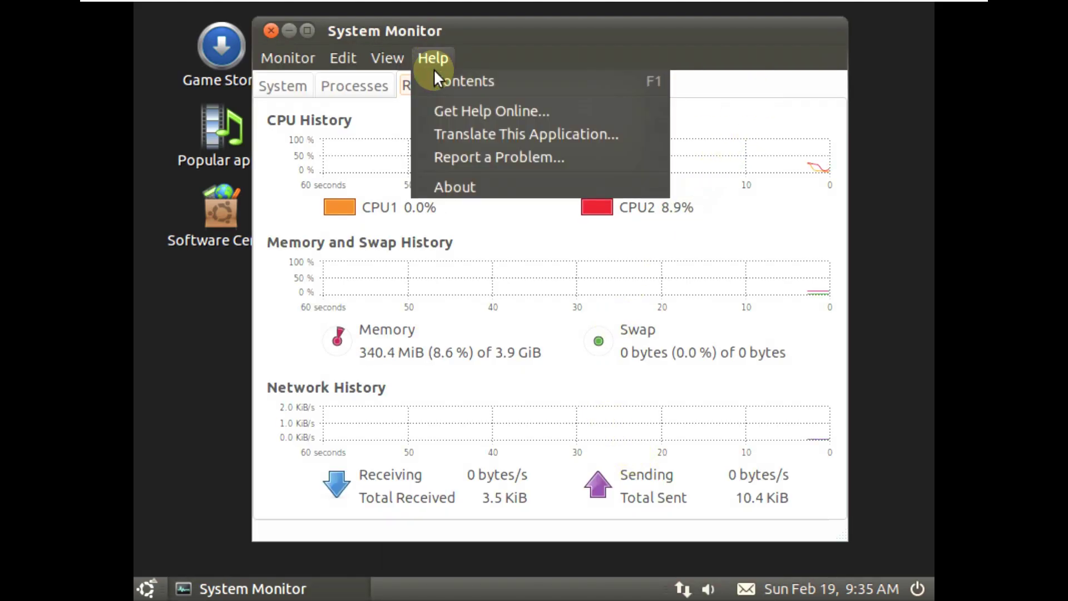
click(478, 188)
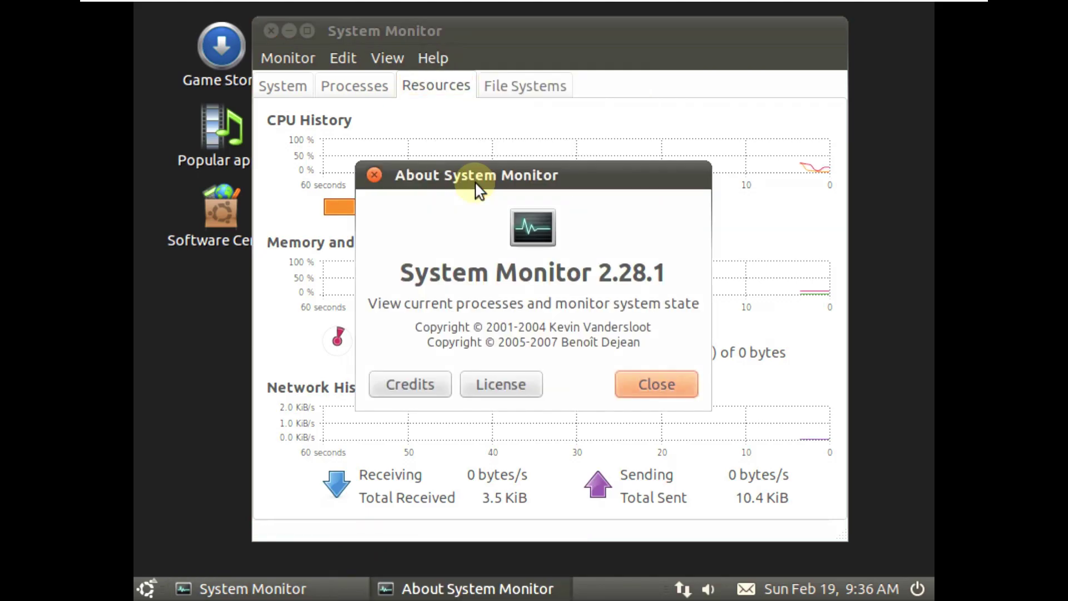
click(649, 380)
Examine the operating system and hardware details, and go through the full process list in the maximized System Monitor window.
click(291, 90)
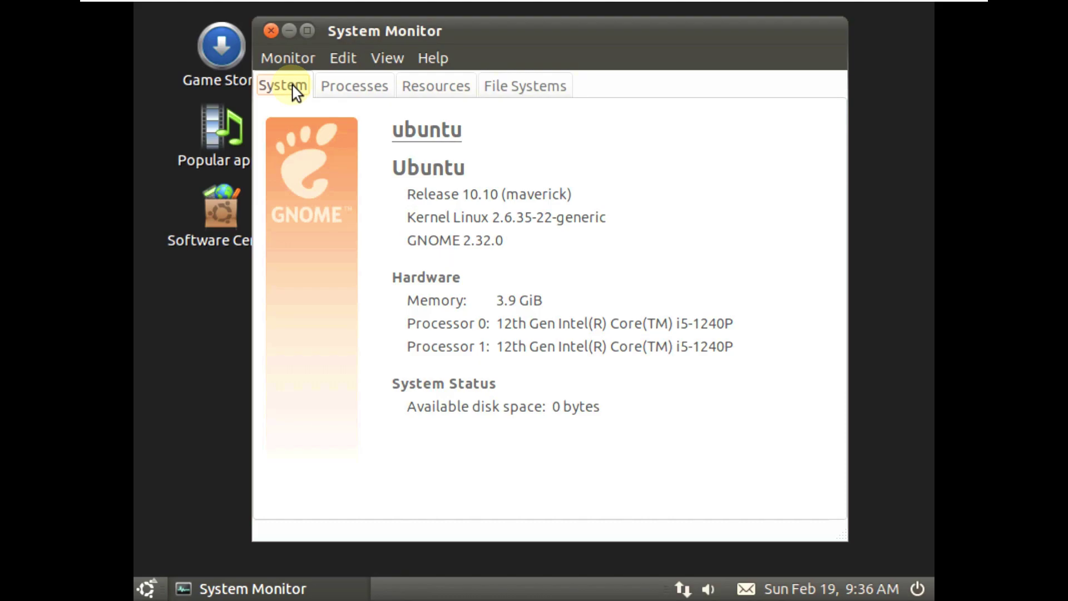
click(342, 100)
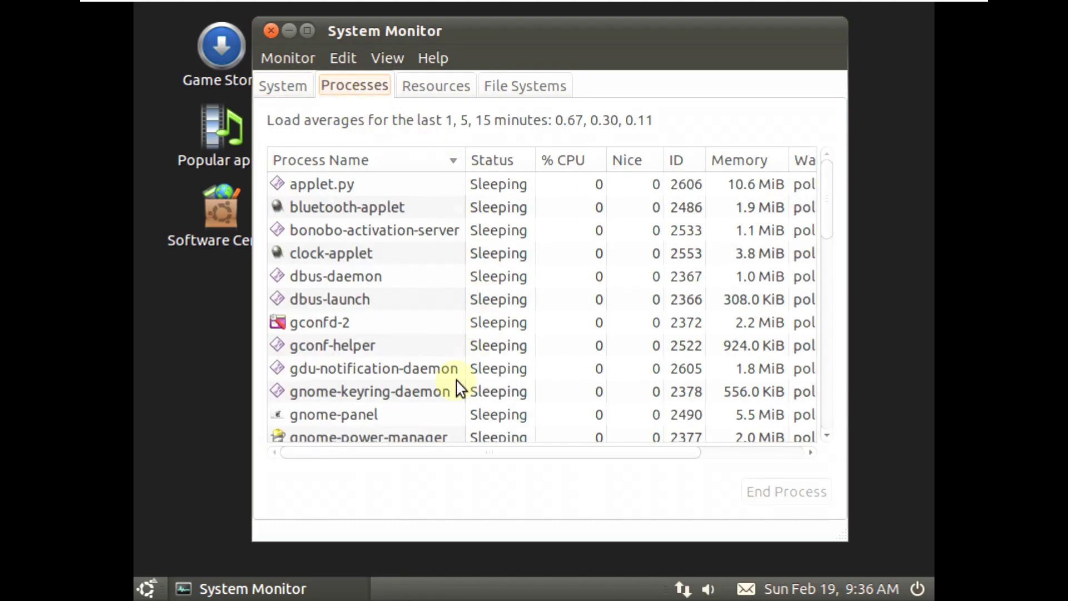
click(309, 32)
scroll(522, 332, down, 6)
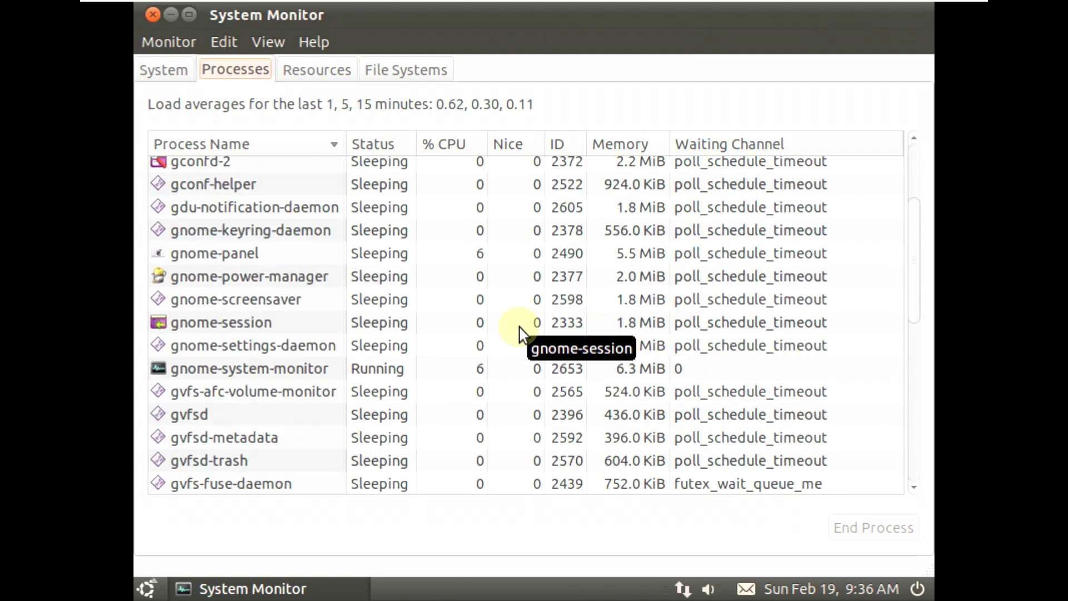
scroll(522, 332, down, 1)
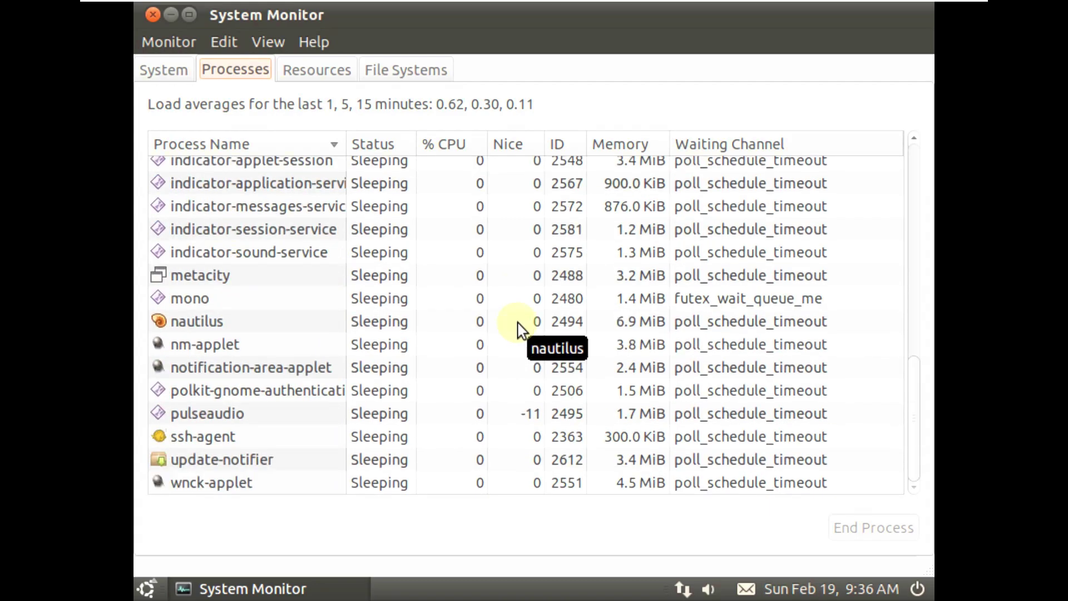
Change the CPU2 line color in System Monitor's CPU history graph to cyan (#00FFDD).
scroll(519, 328, up, 8)
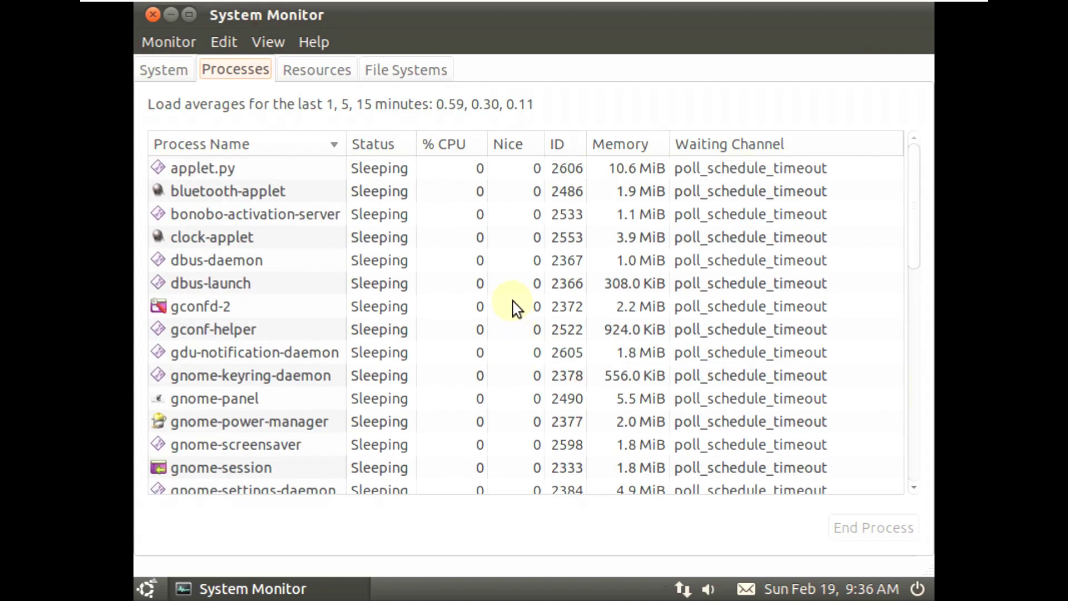
click(312, 75)
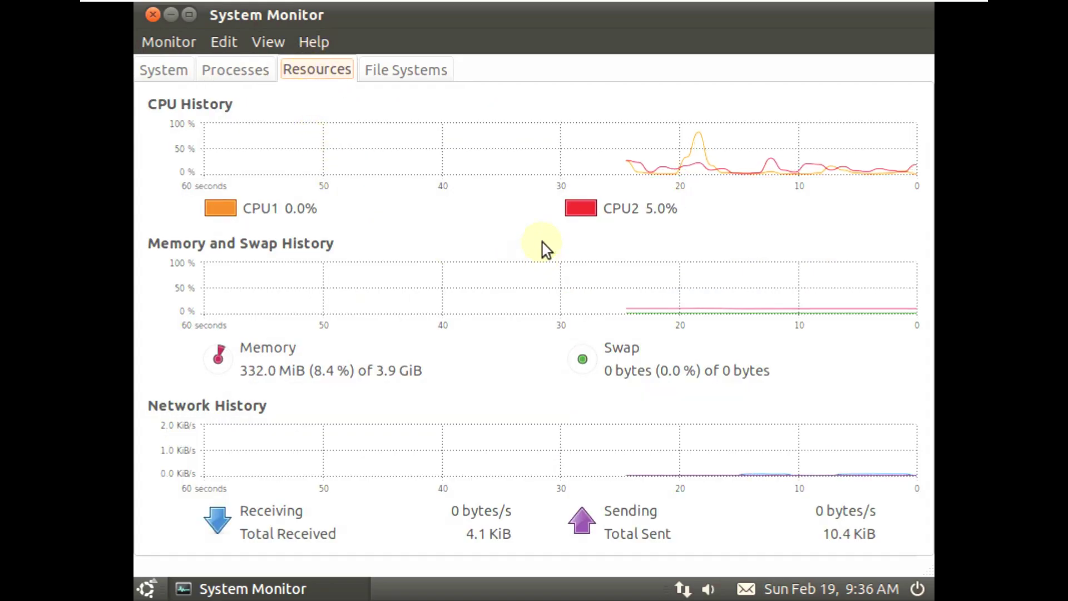
click(579, 207)
drag(288, 270, 253, 291)
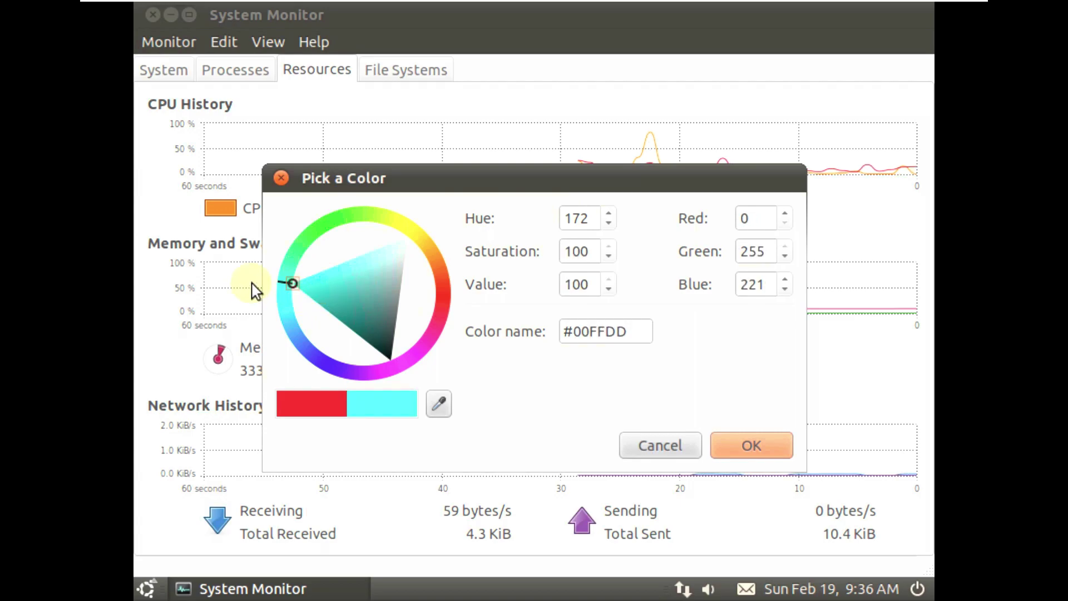
click(743, 445)
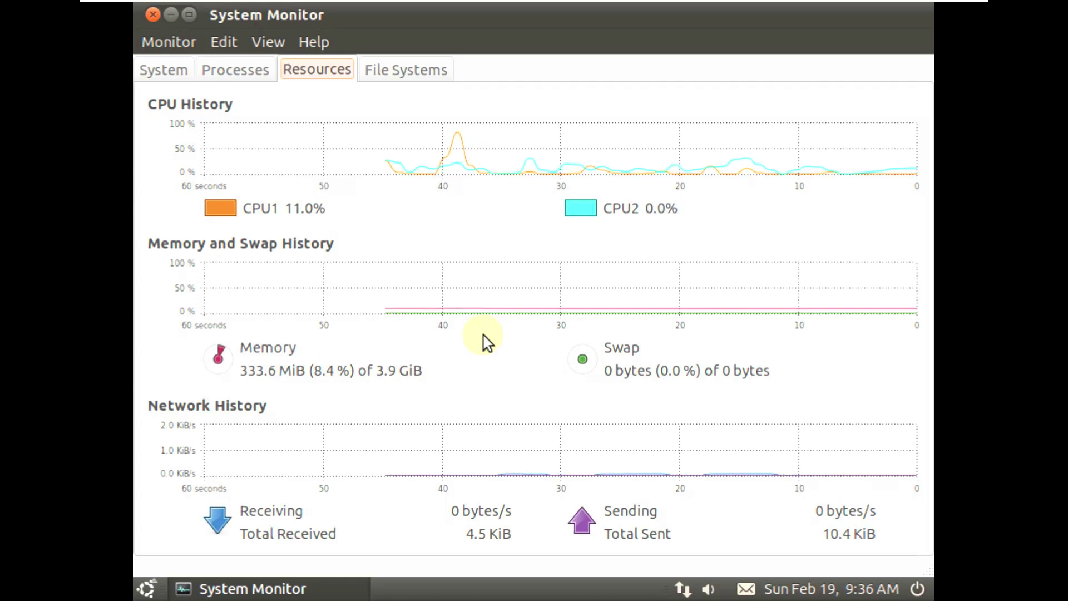
Review the file systems, resource graphs, process list and system details once more, and close System Monitor.
click(418, 71)
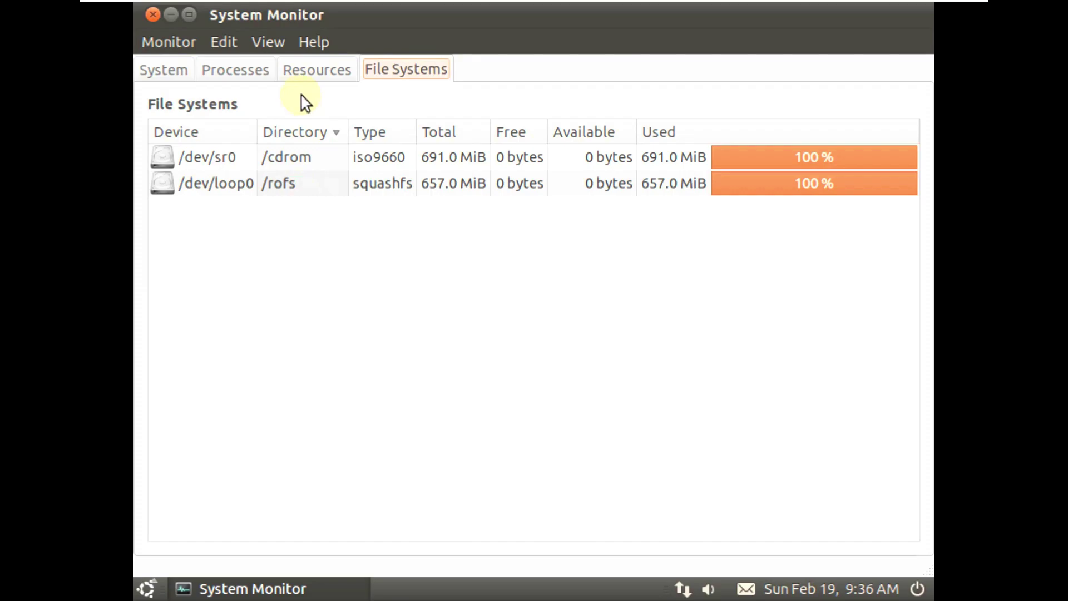
click(303, 76)
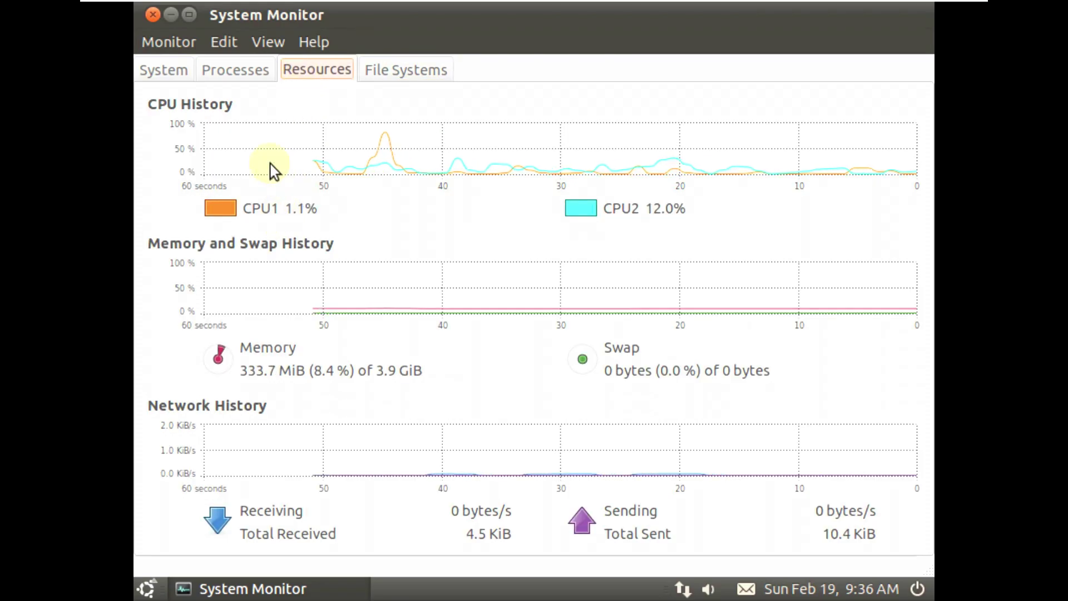
click(236, 74)
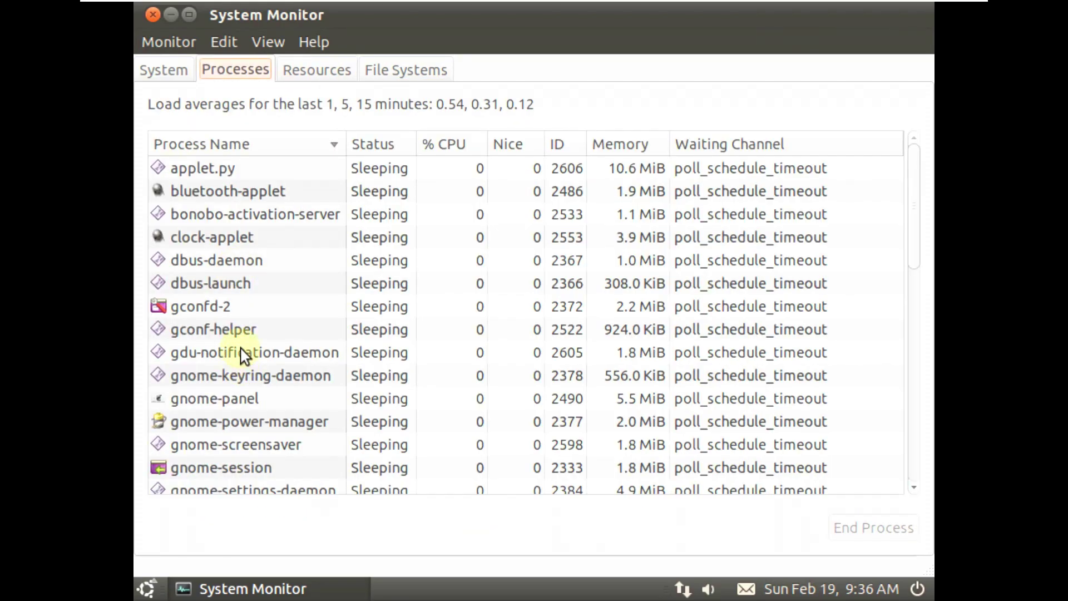
drag(916, 218, 913, 474)
click(163, 71)
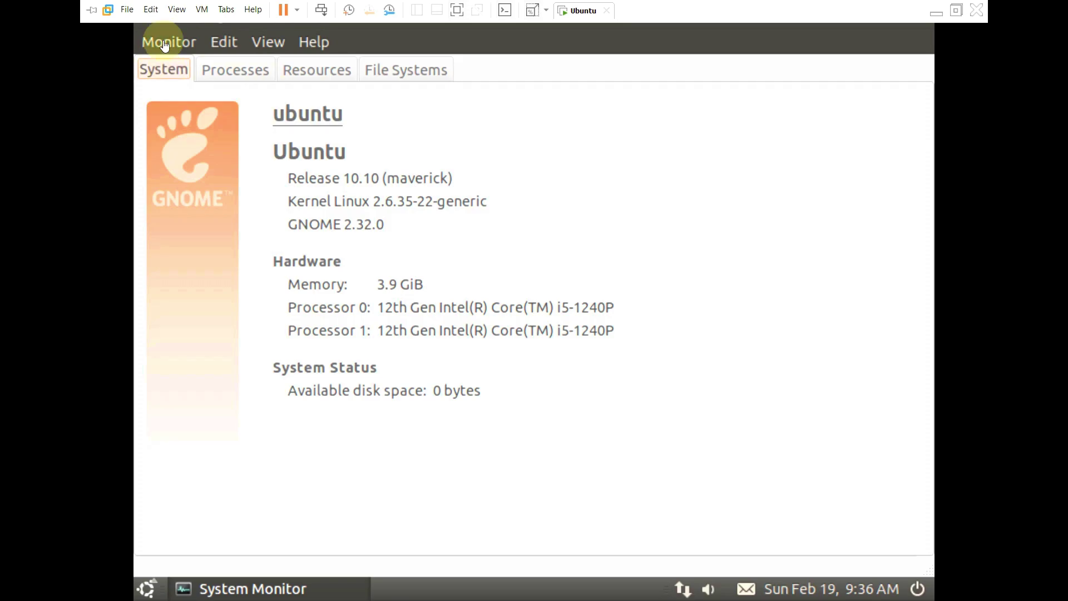
click(152, 12)
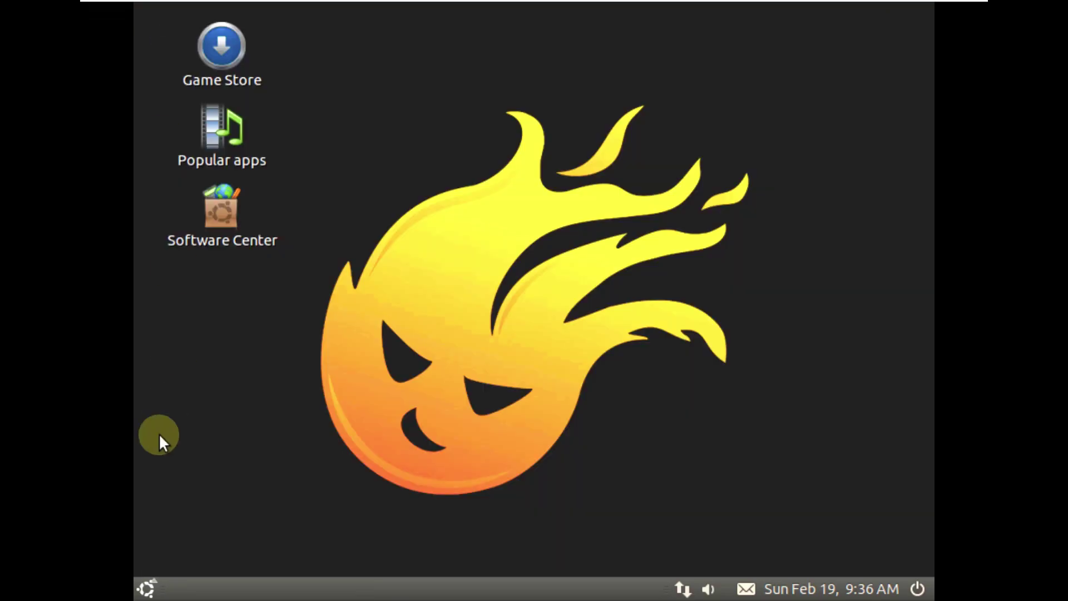
View the version information of the panel's Window List and close it.
right_click(198, 586)
click(240, 482)
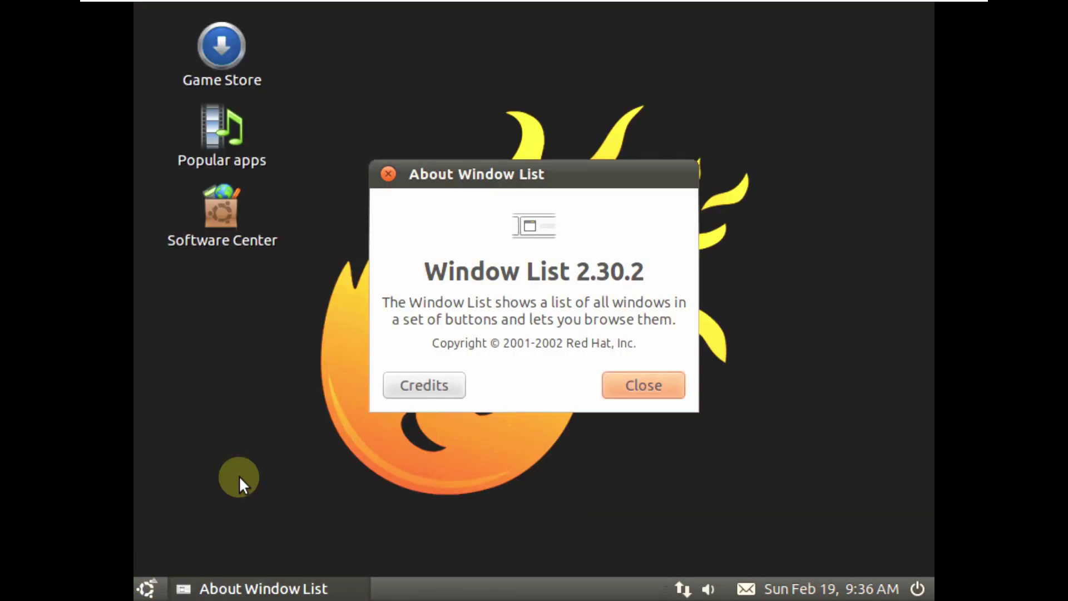
click(611, 388)
Set the black-and-white Dalmatian photo as the desktop background and close Appearance Preferences.
right_click(444, 210)
click(470, 378)
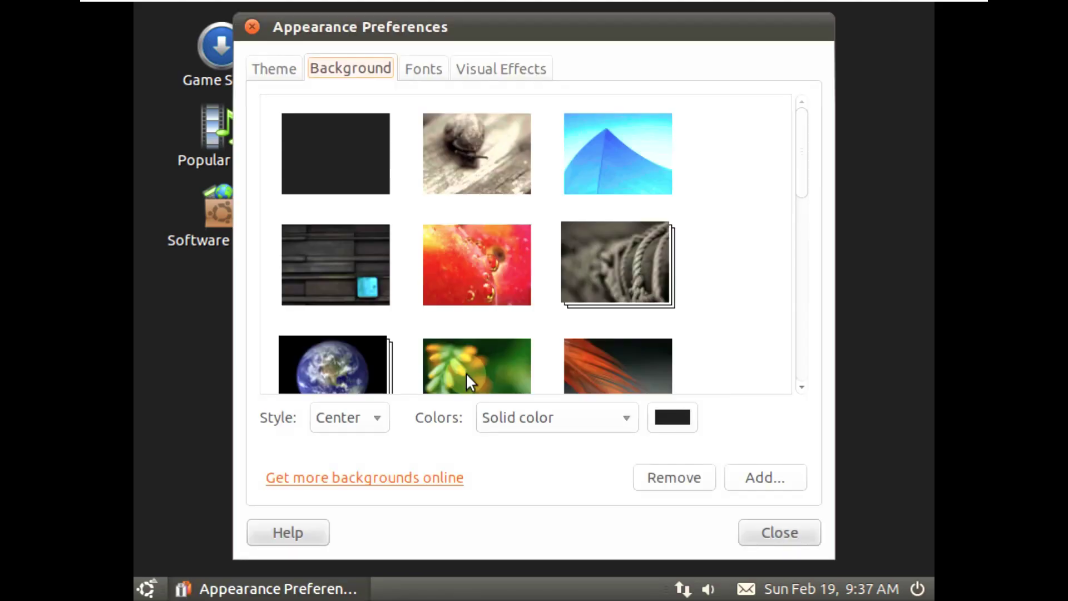
scroll(465, 371, down, 10)
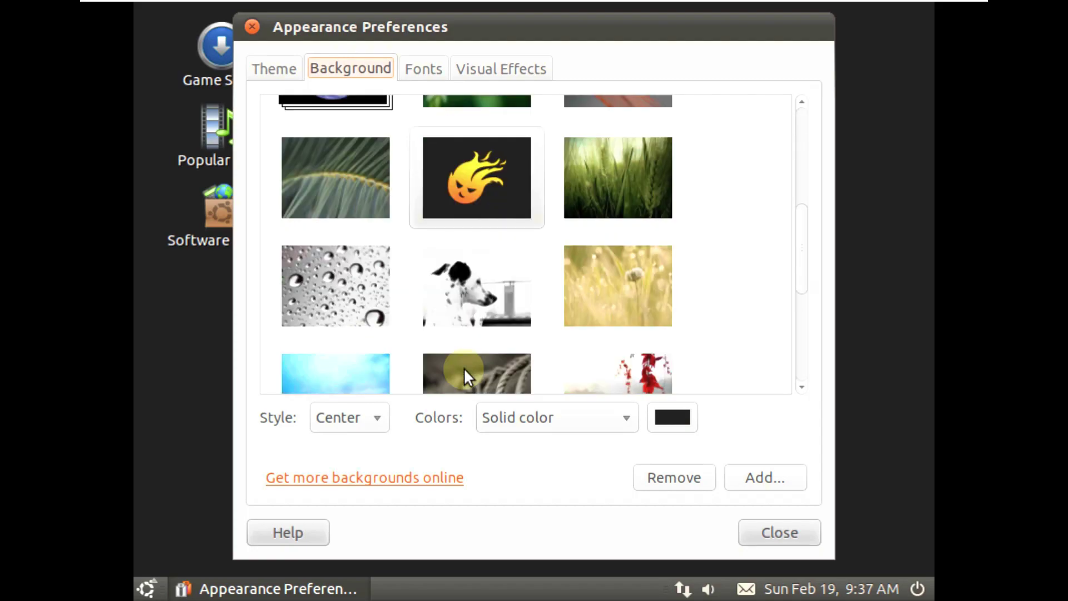
scroll(465, 372, up, 3)
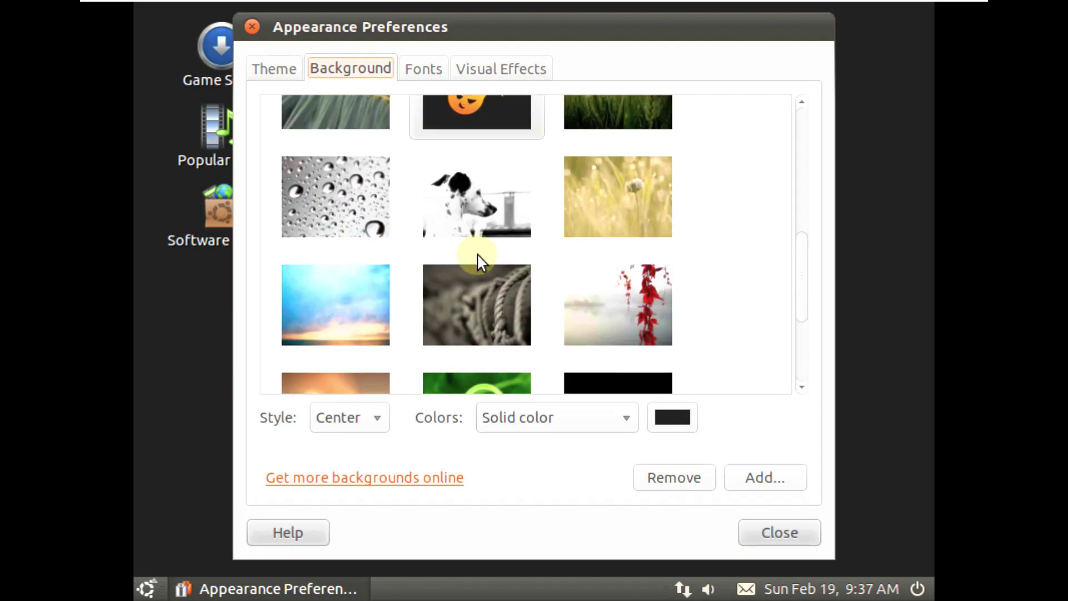
click(477, 226)
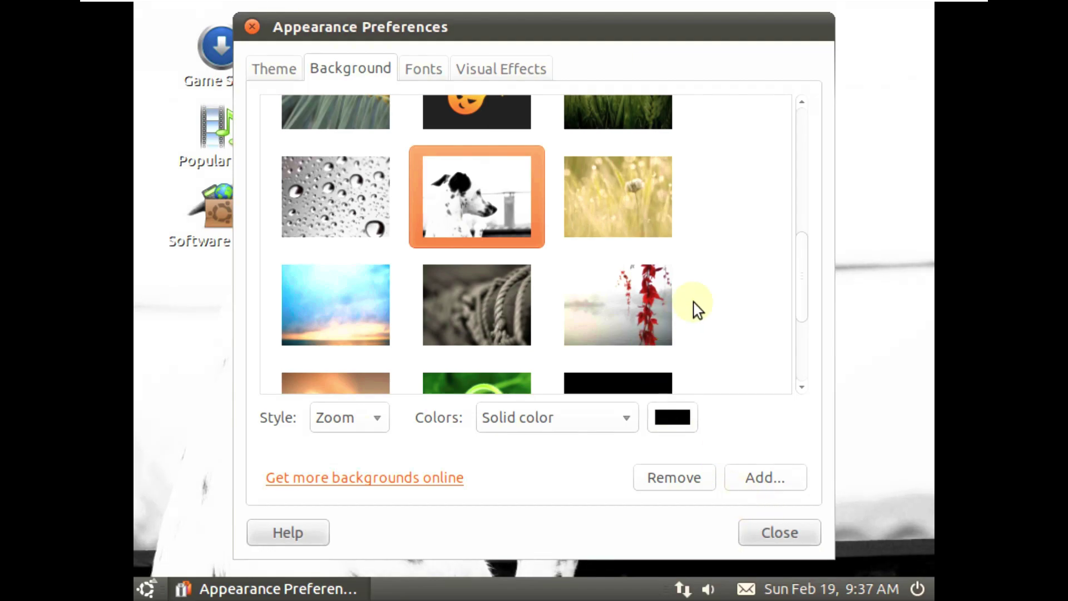
scroll(695, 306, up, 7)
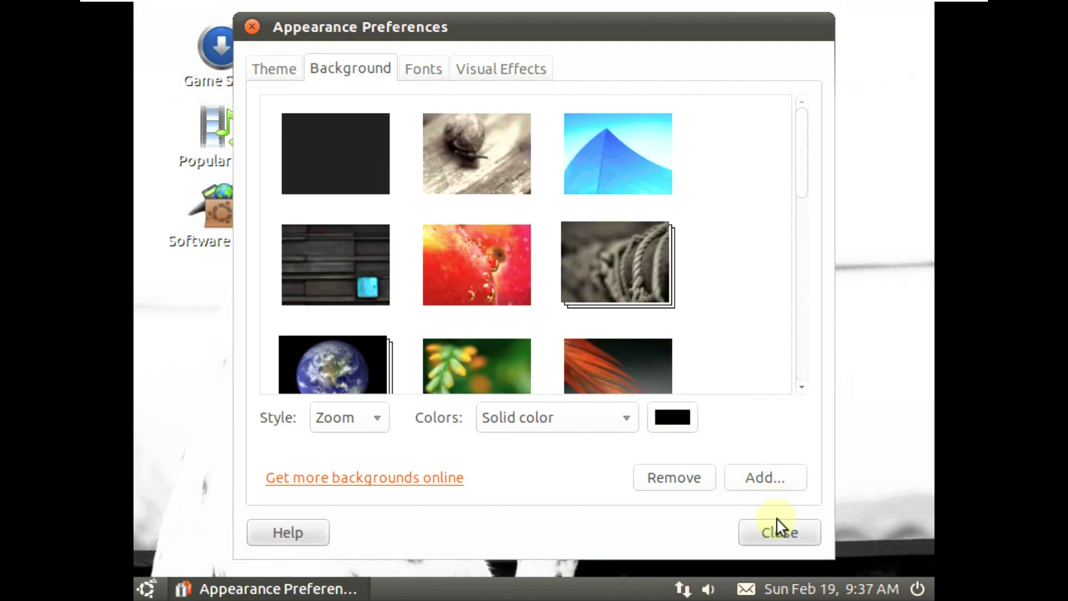
click(779, 532)
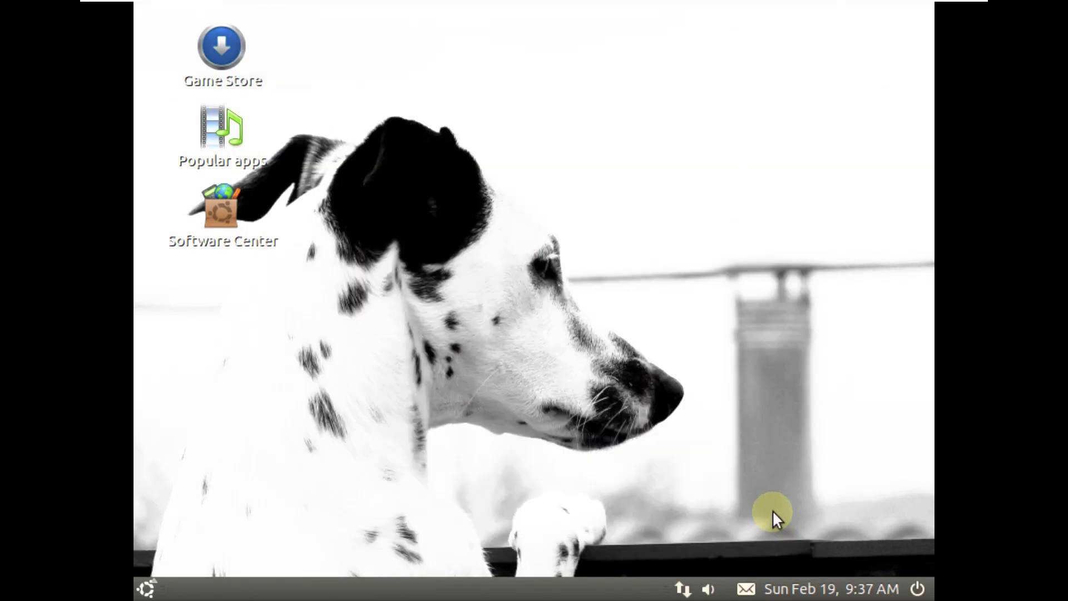
Check the panel's calendar, sound and network indicators, closing each one.
click(850, 585)
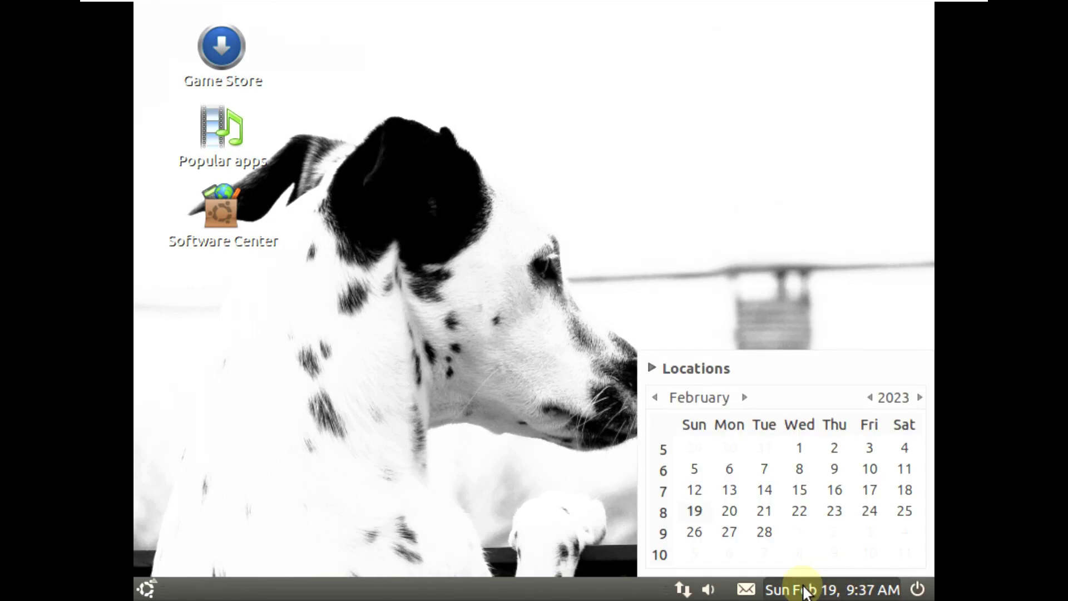
click(807, 585)
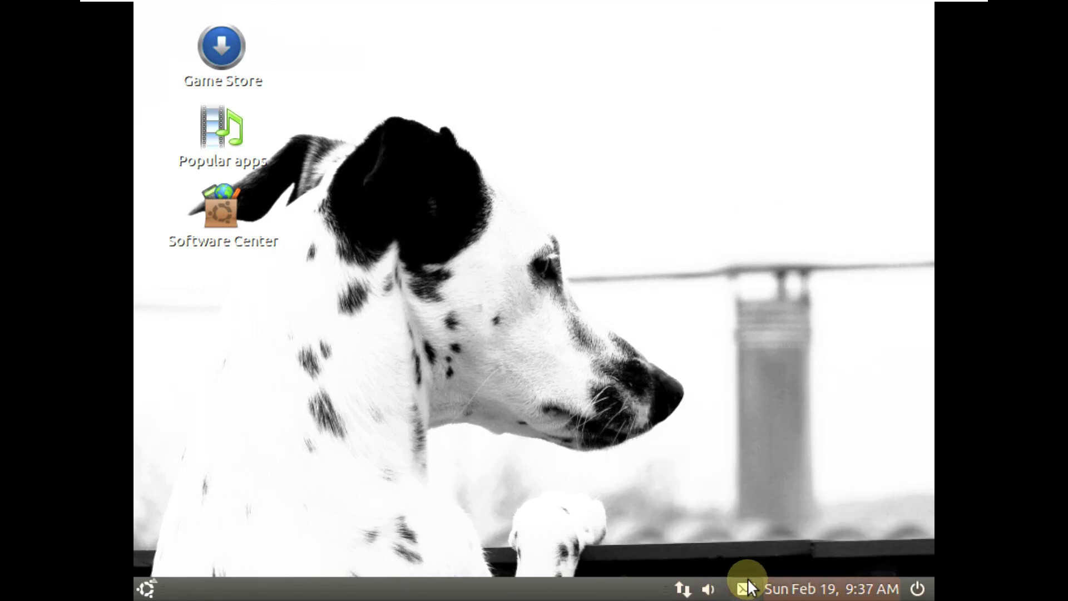
click(708, 590)
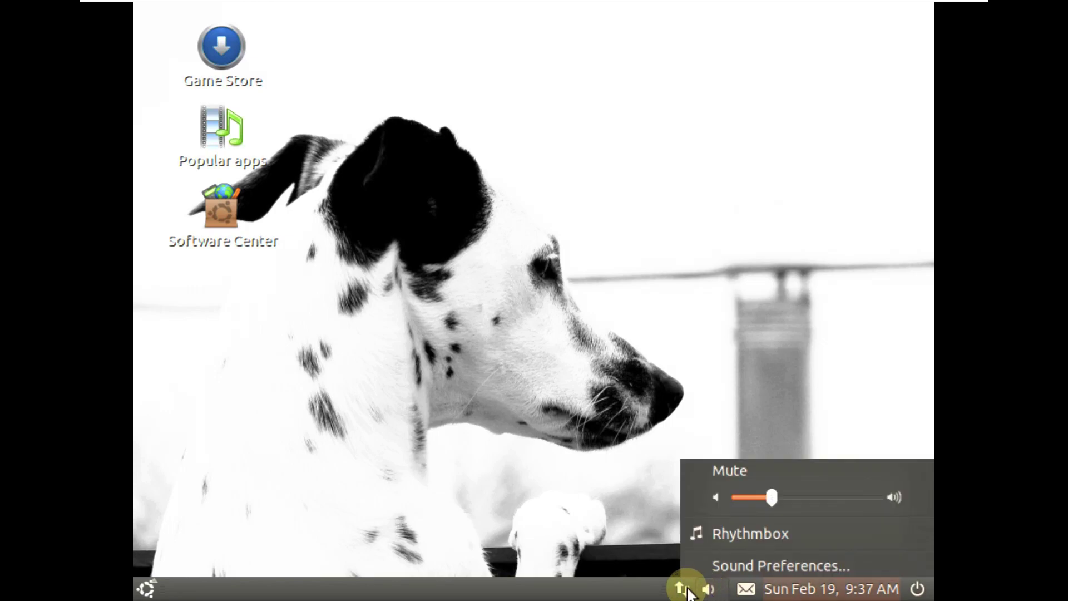
click(683, 590)
click(683, 589)
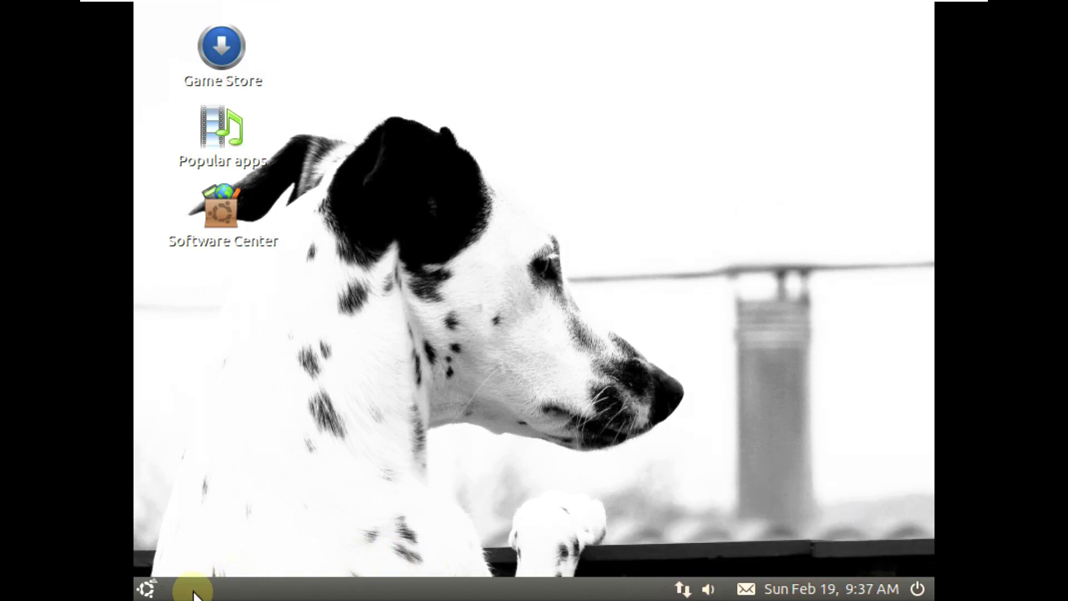
Open Synaptic Package Manager from the administration tools, dismiss its Quick Introduction and maximize the window.
click(146, 587)
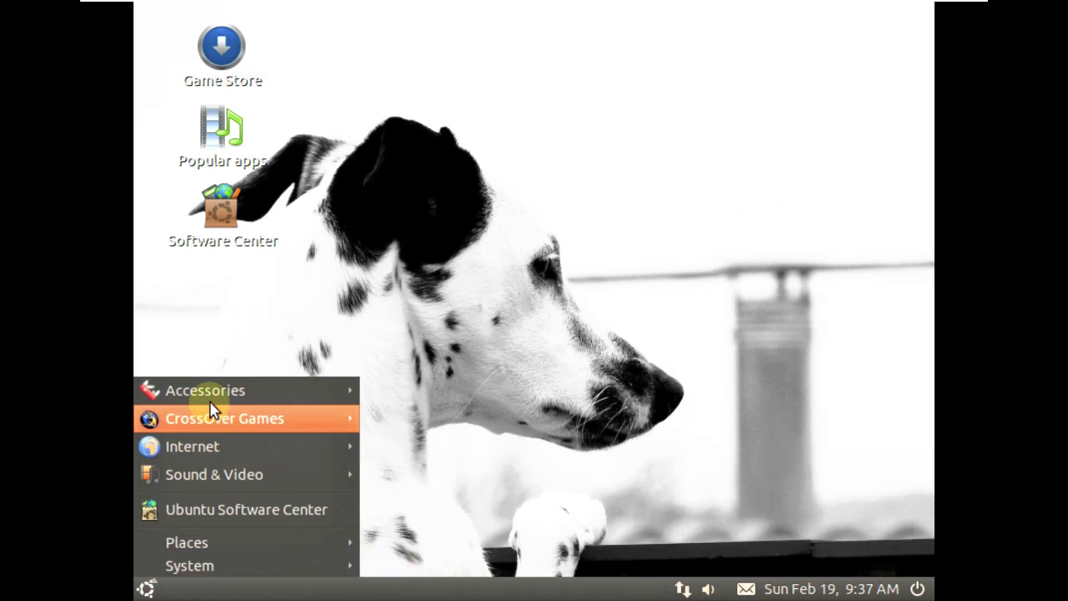
mouse_move(300, 559)
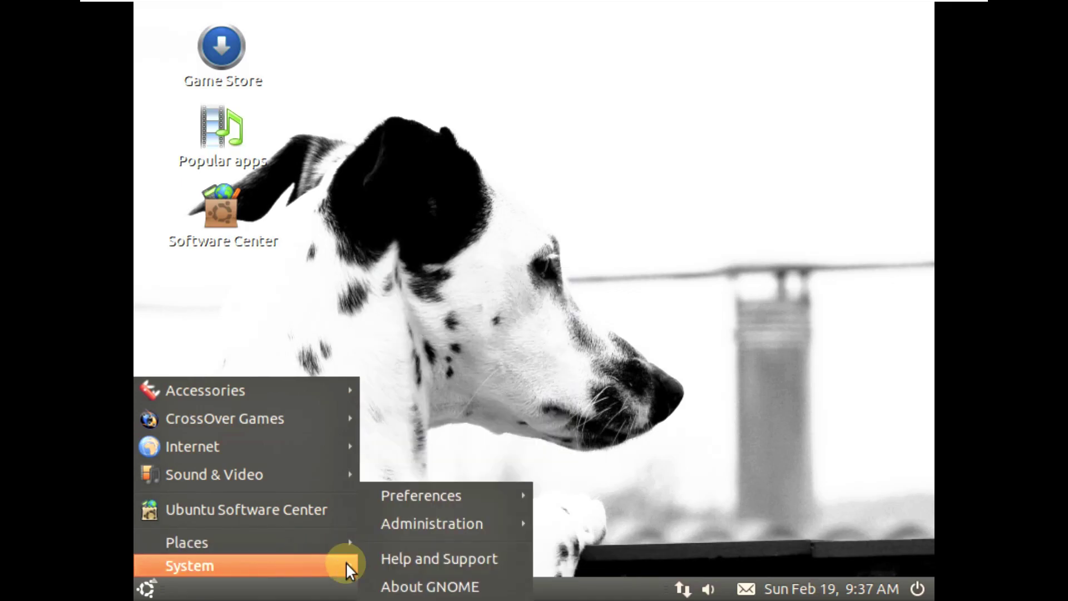
mouse_move(410, 526)
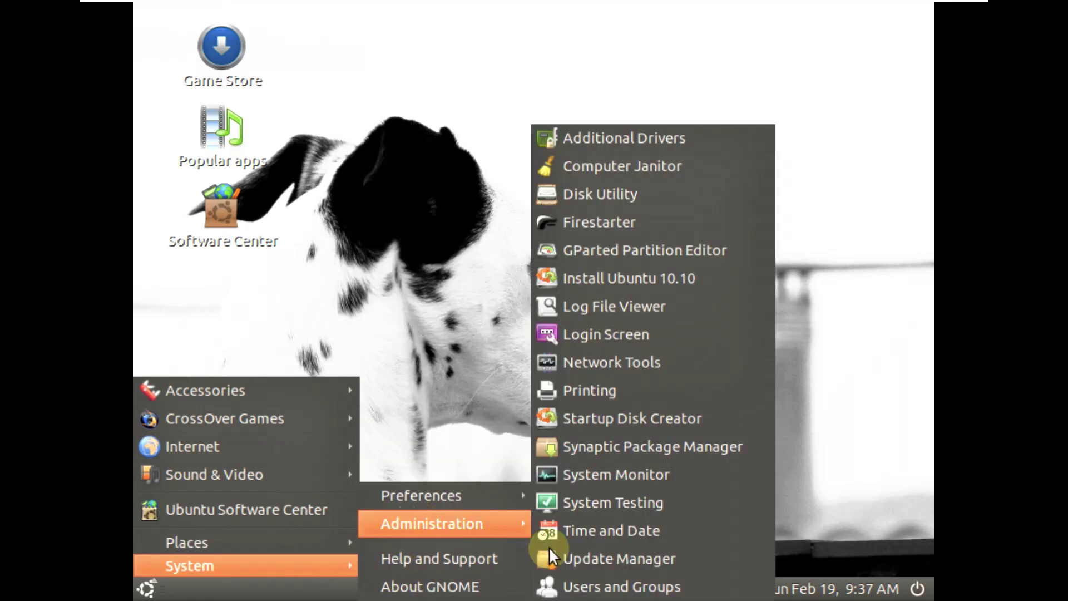
click(613, 448)
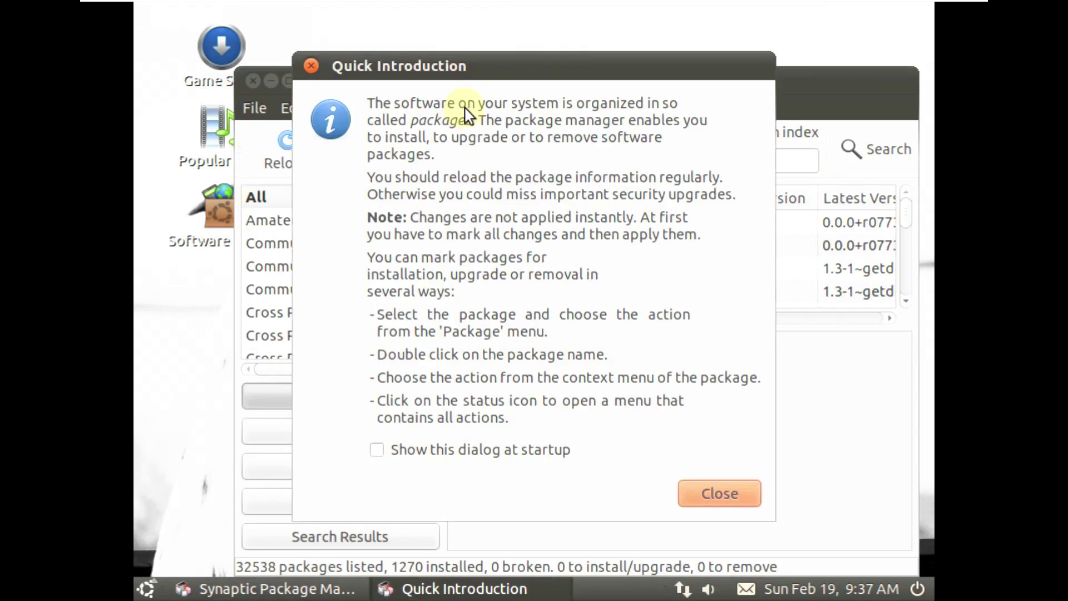
click(718, 491)
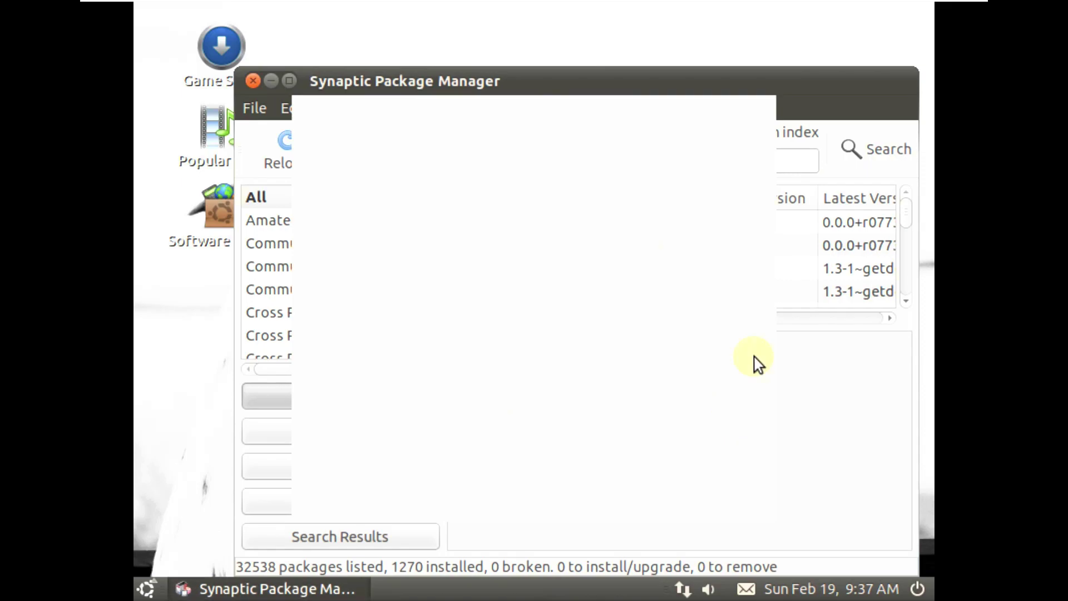
click(288, 80)
Check Synaptic's version in its About information and close the dialog.
click(374, 43)
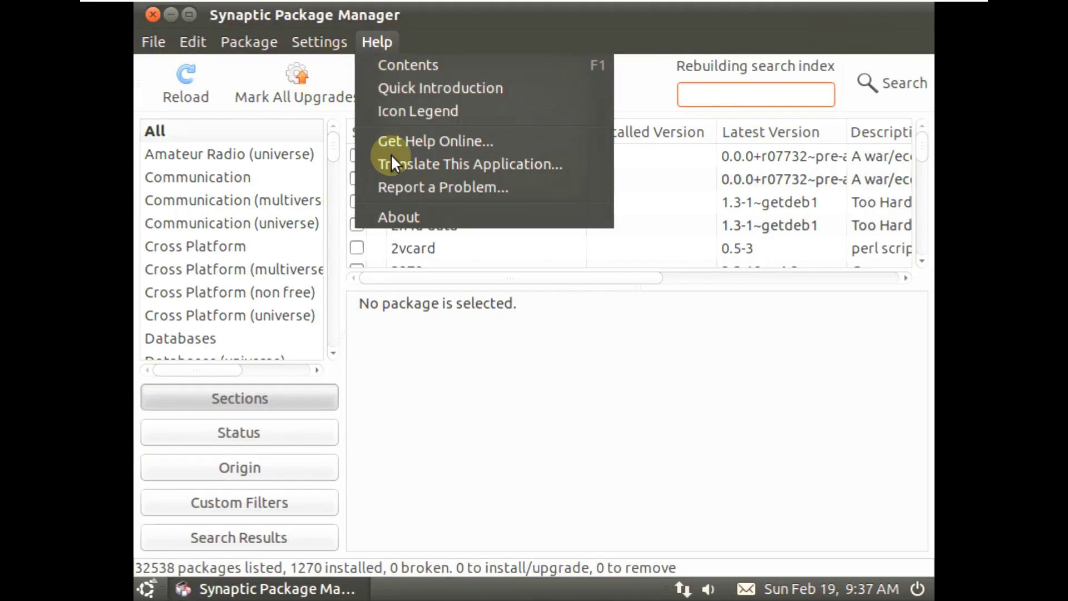
click(404, 211)
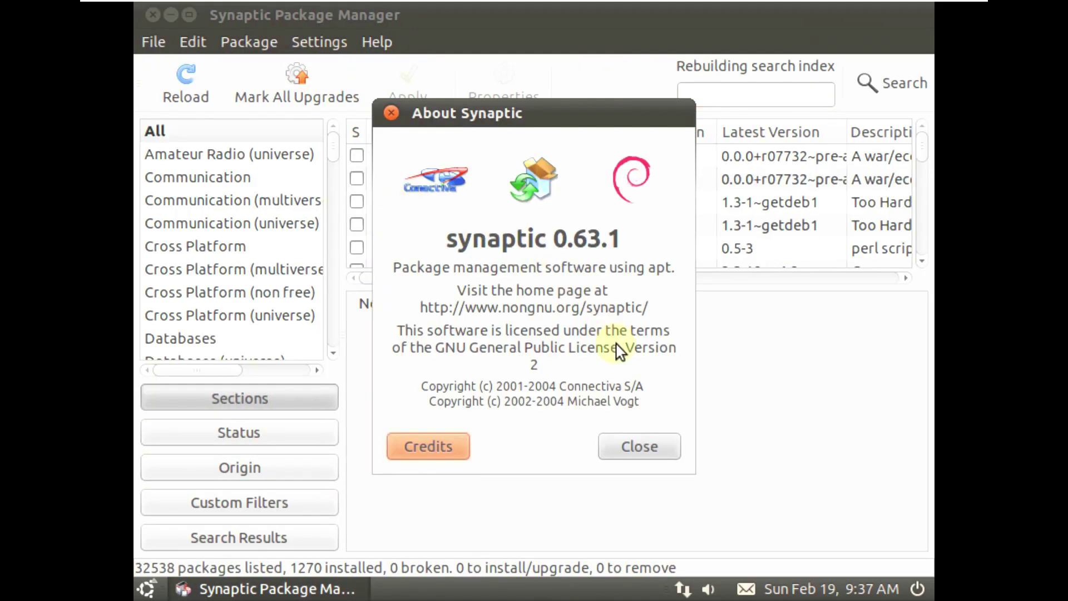
click(649, 448)
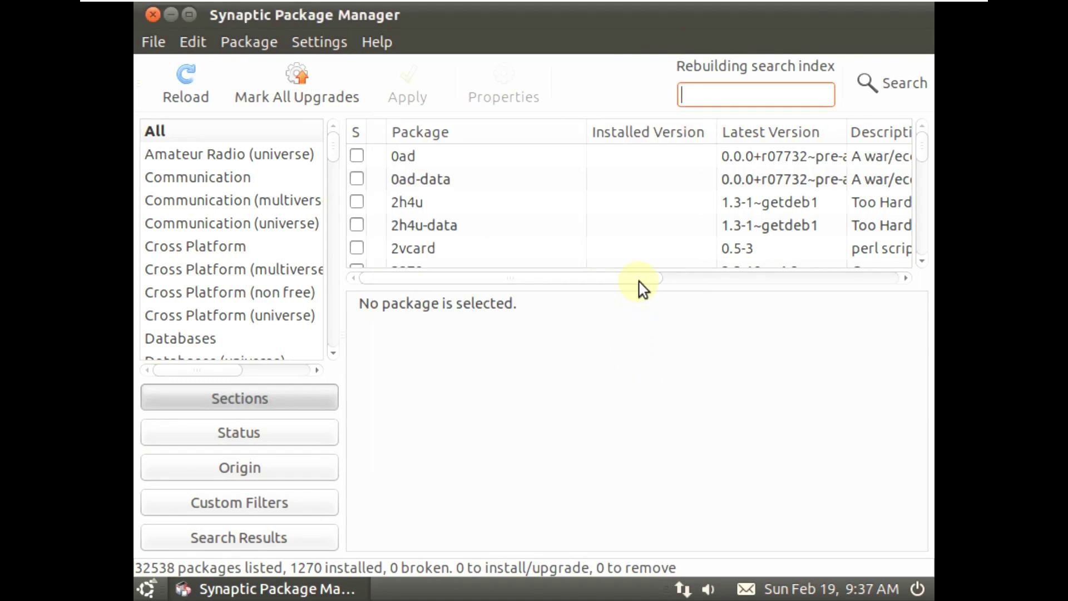
Enlarge the package list to browse it to the end and back to the start, and quit Synaptic.
drag(638, 290, 636, 541)
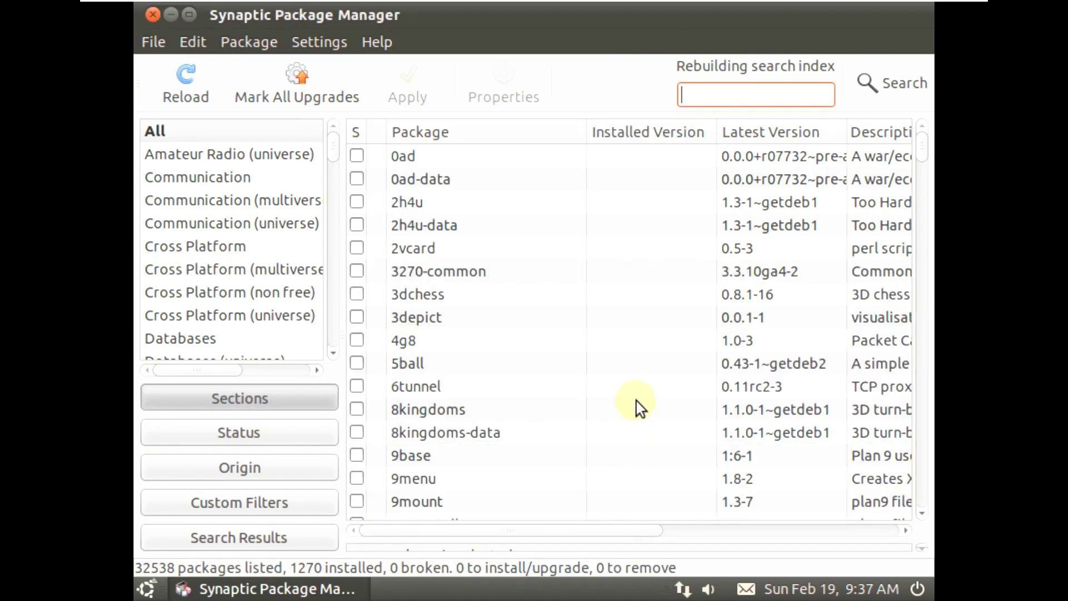
scroll(857, 198, down, 2)
drag(920, 143, 920, 500)
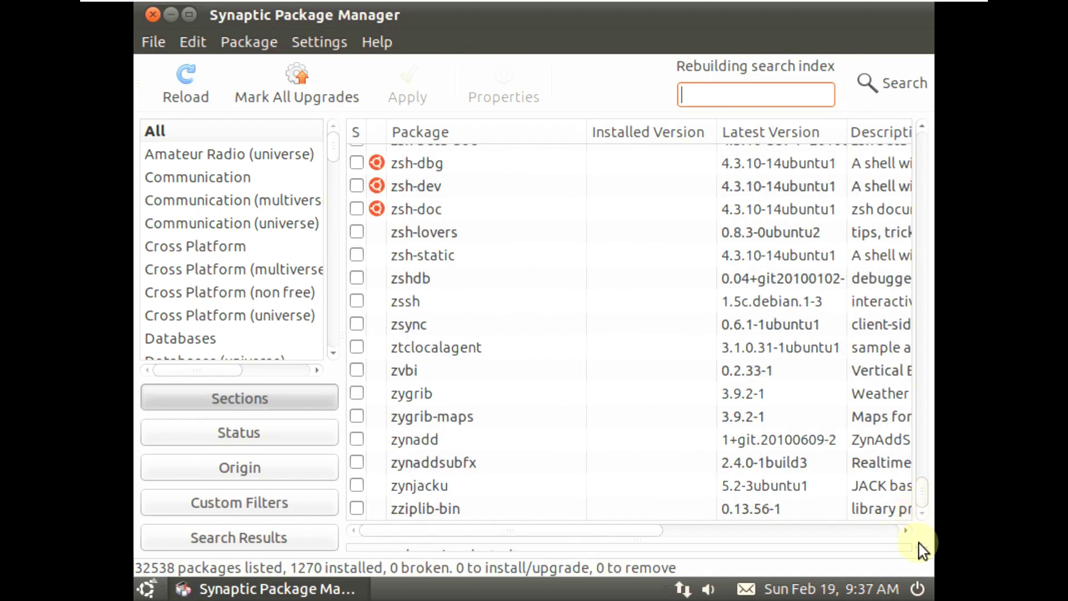
drag(920, 493, 919, 328)
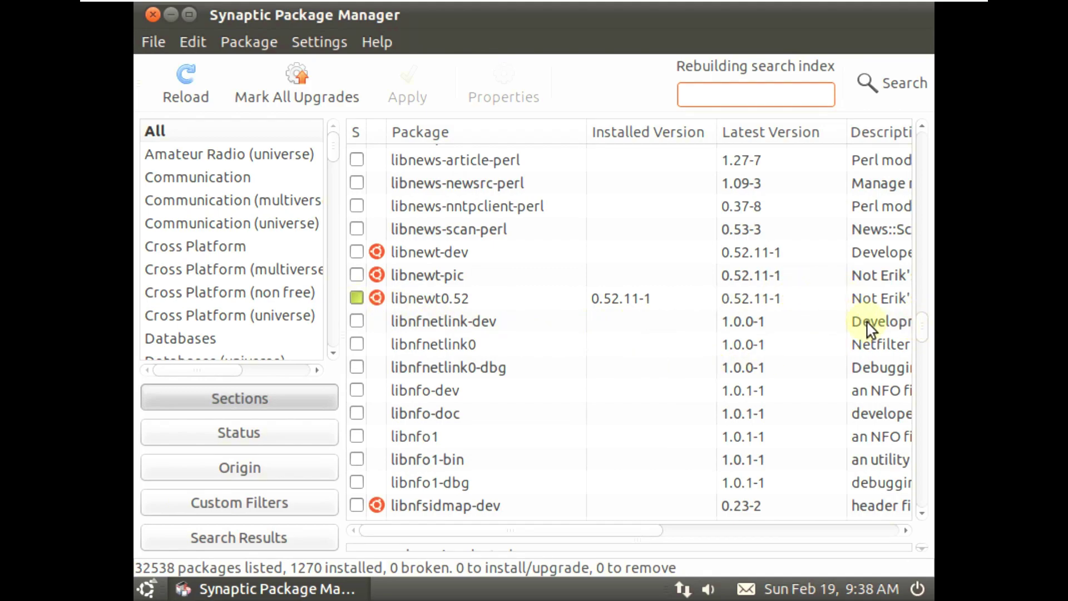
drag(918, 328, 930, 127)
click(164, 40)
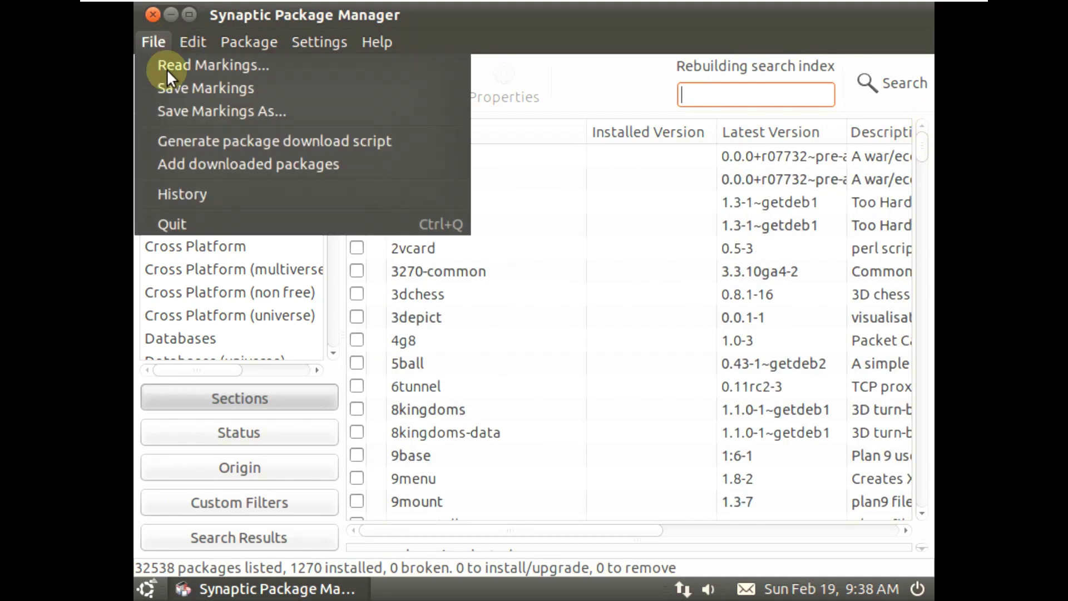
click(215, 225)
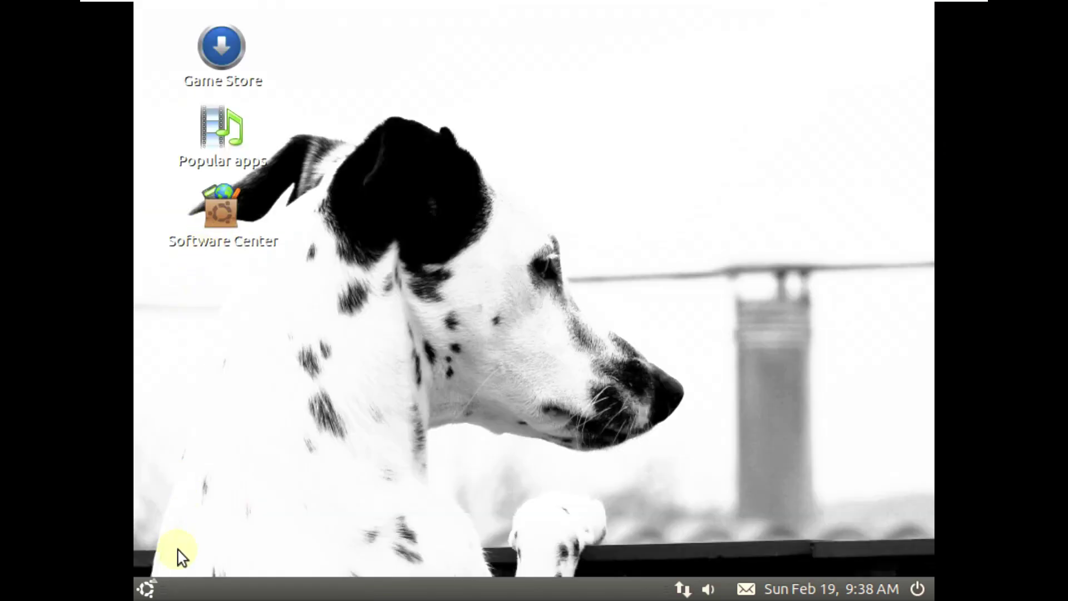
Look through the main menu categories, open the CrossOver Software Installer and postpone its automatic update choice with Ask Me Later.
click(146, 588)
mouse_move(203, 565)
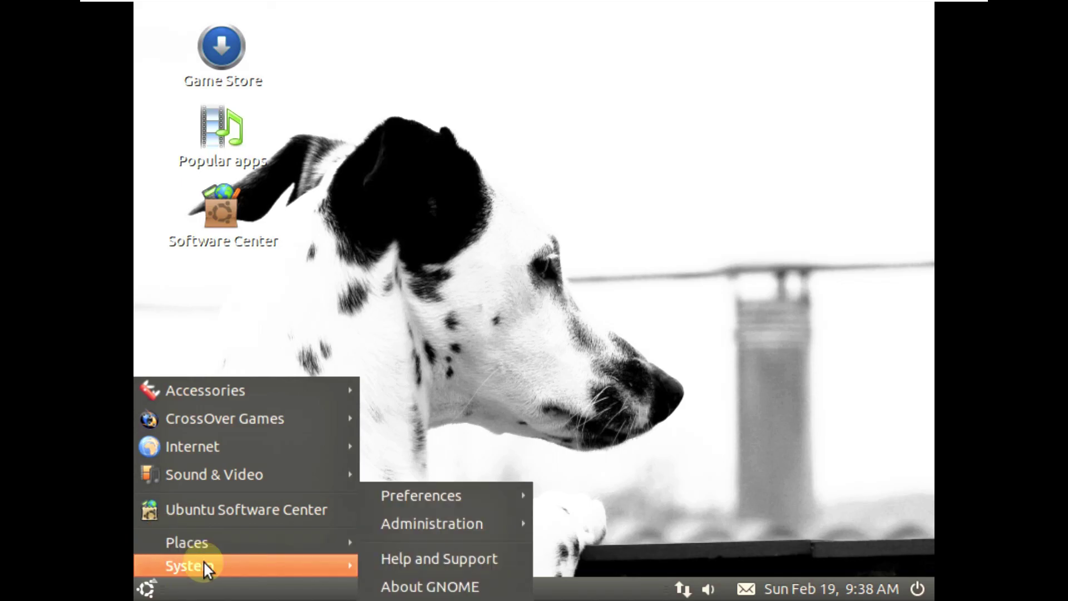
mouse_move(211, 542)
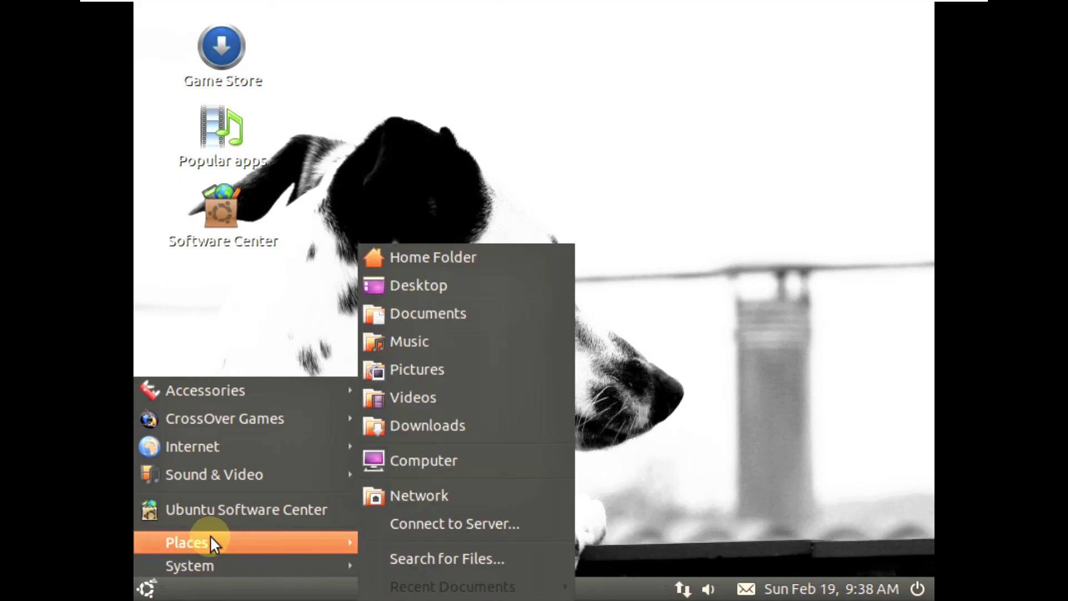
mouse_move(210, 479)
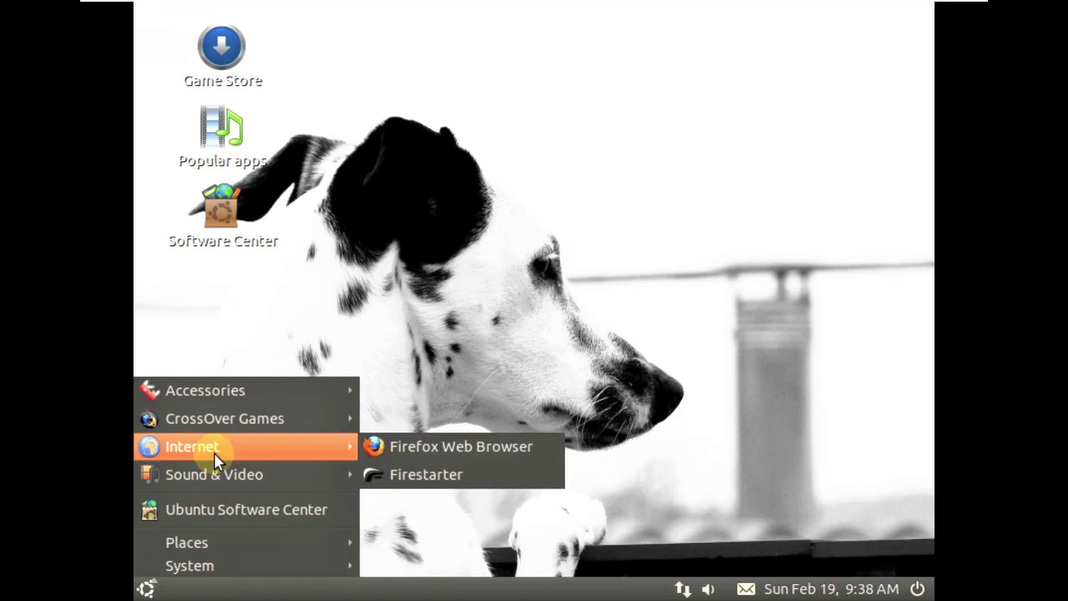
mouse_move(219, 423)
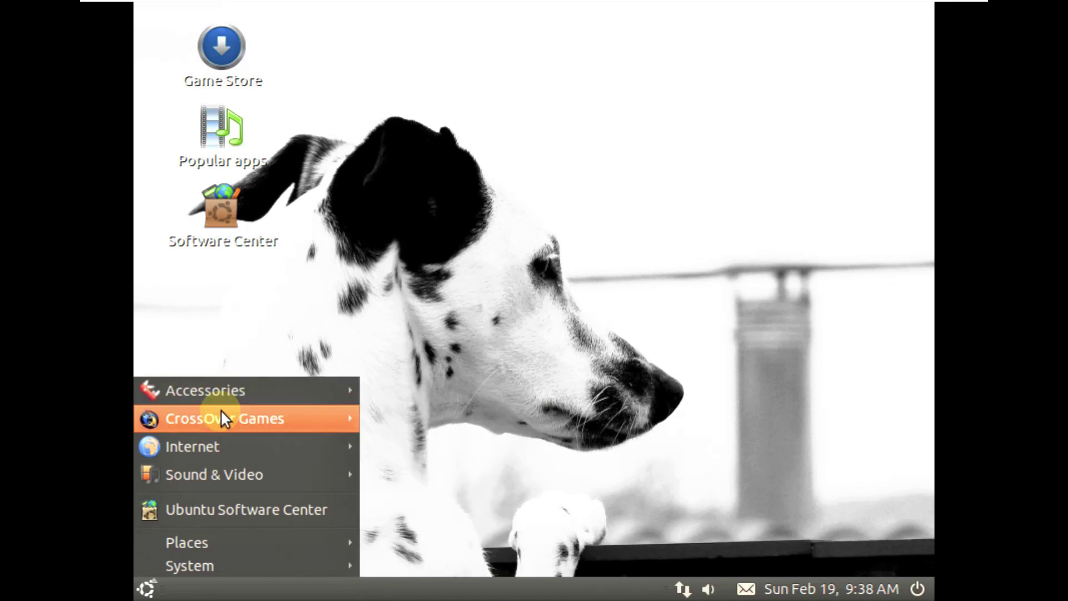
click(416, 388)
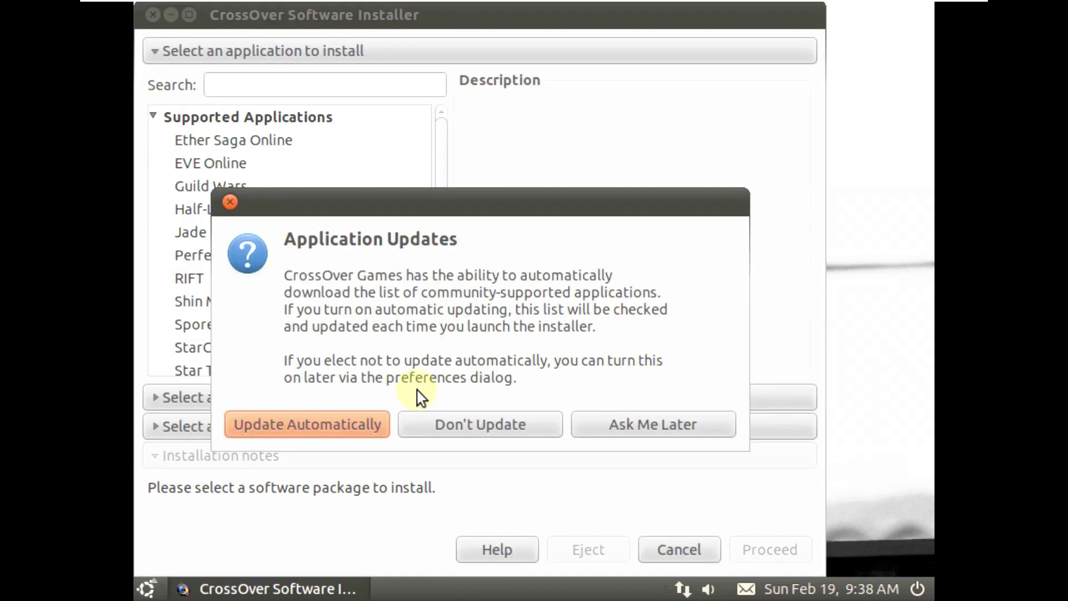
click(651, 425)
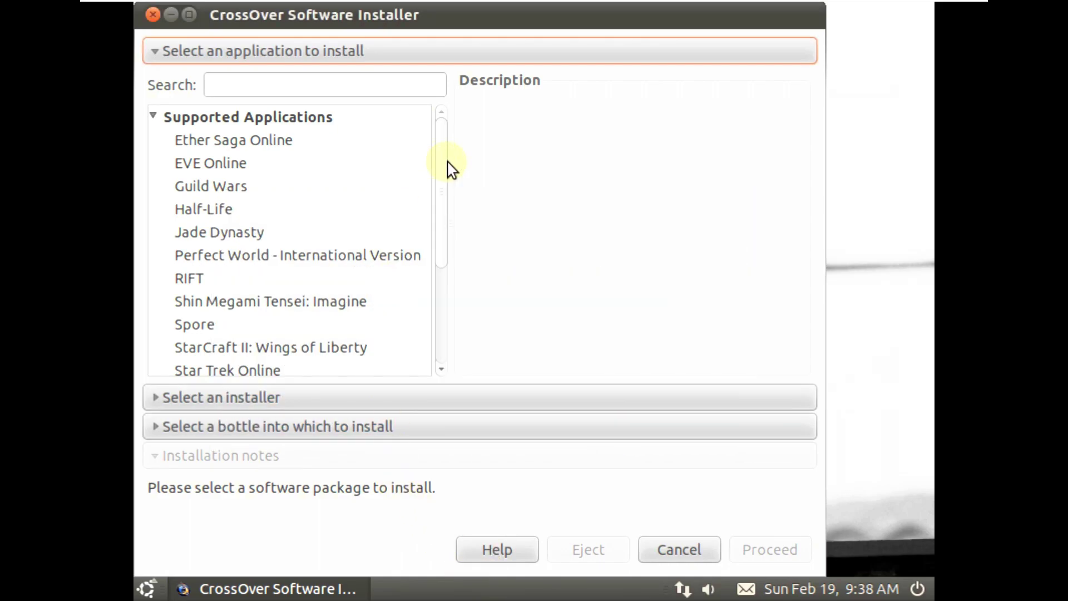
Browse CrossOver's supported applications, installer sources and bottle choices, and cancel the installer.
drag(442, 178, 439, 275)
drag(439, 339, 459, 372)
click(272, 396)
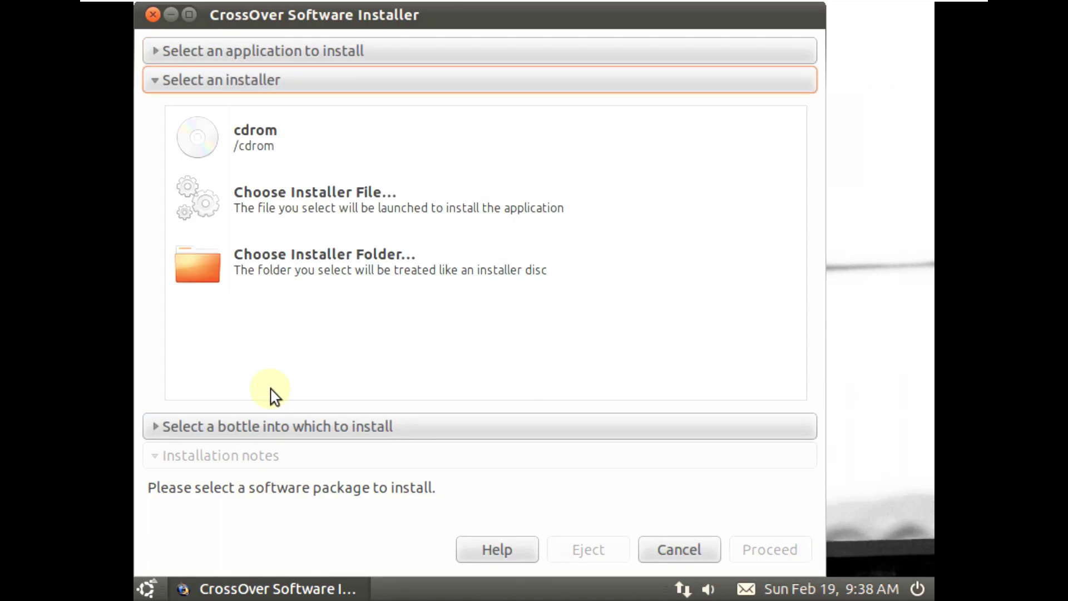
click(260, 426)
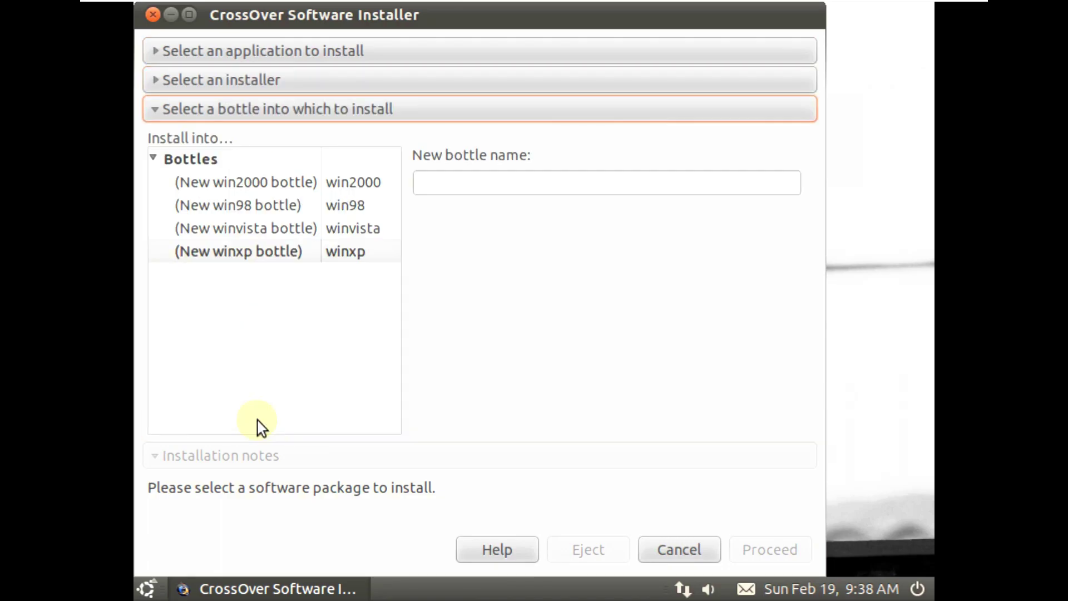
click(708, 553)
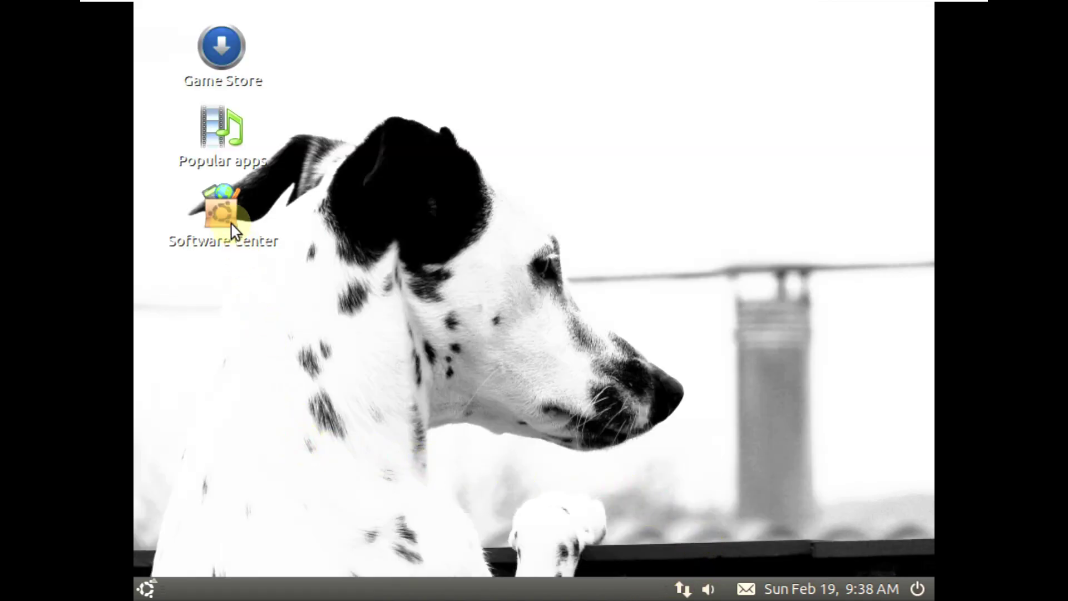
Open the Popular apps desktop shortcut in Firefox, check the browser's version in its About information and close that dialog.
right_click(221, 129)
click(229, 142)
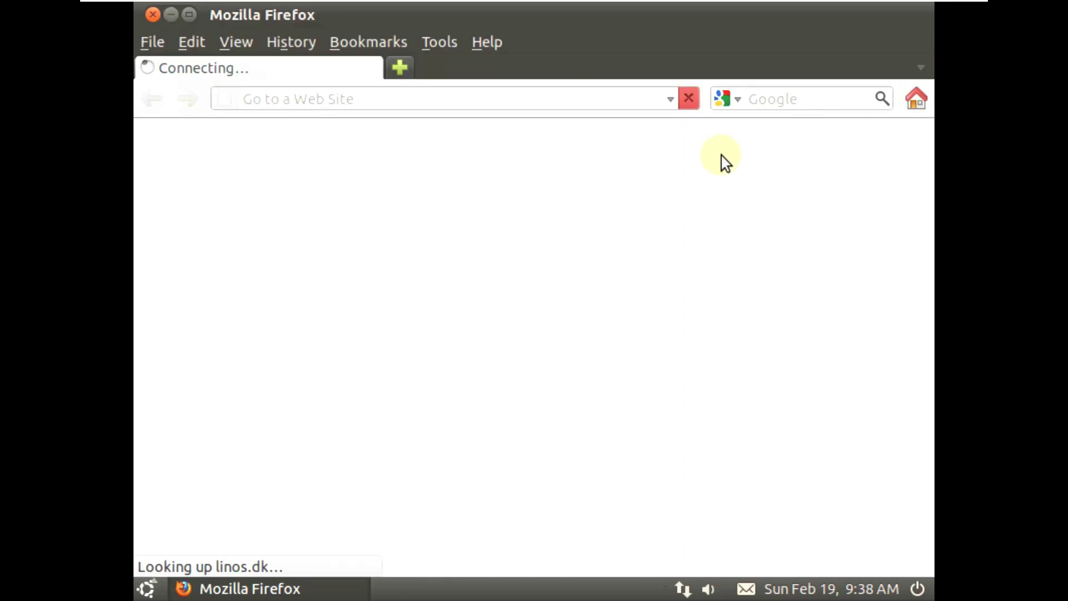
click(497, 45)
click(501, 202)
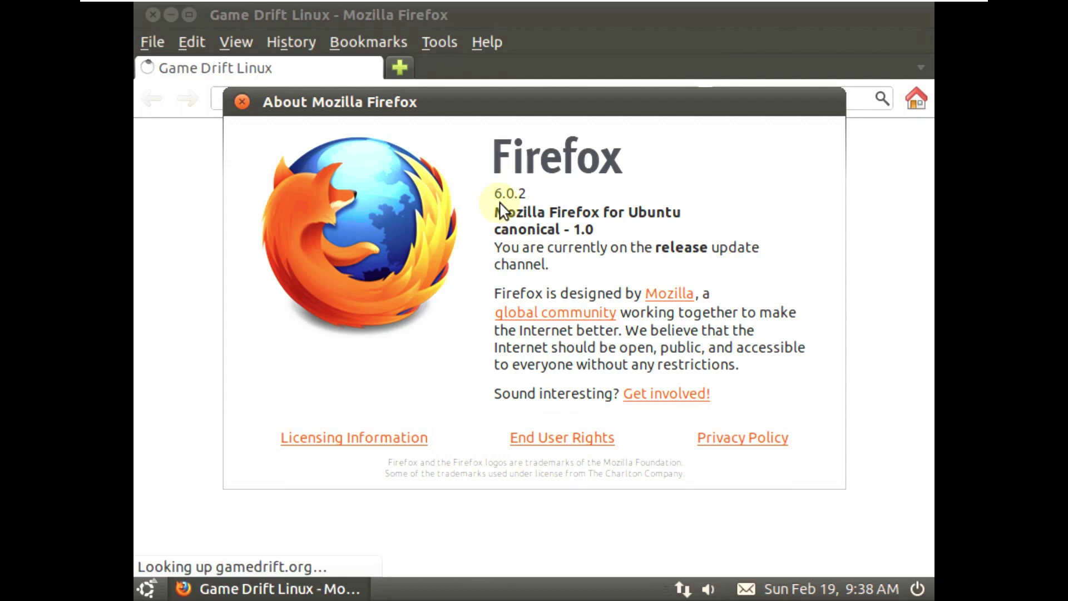
click(238, 102)
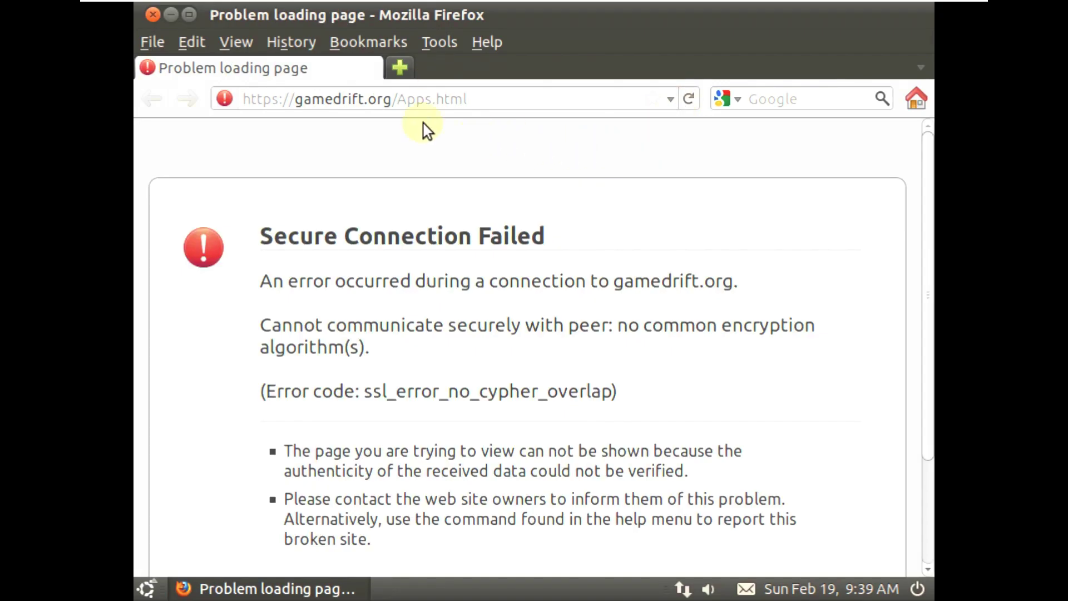
Retry loading the gamedrift.org Apps page and minimize the Firefox window.
scroll(390, 275, down, 4)
click(309, 463)
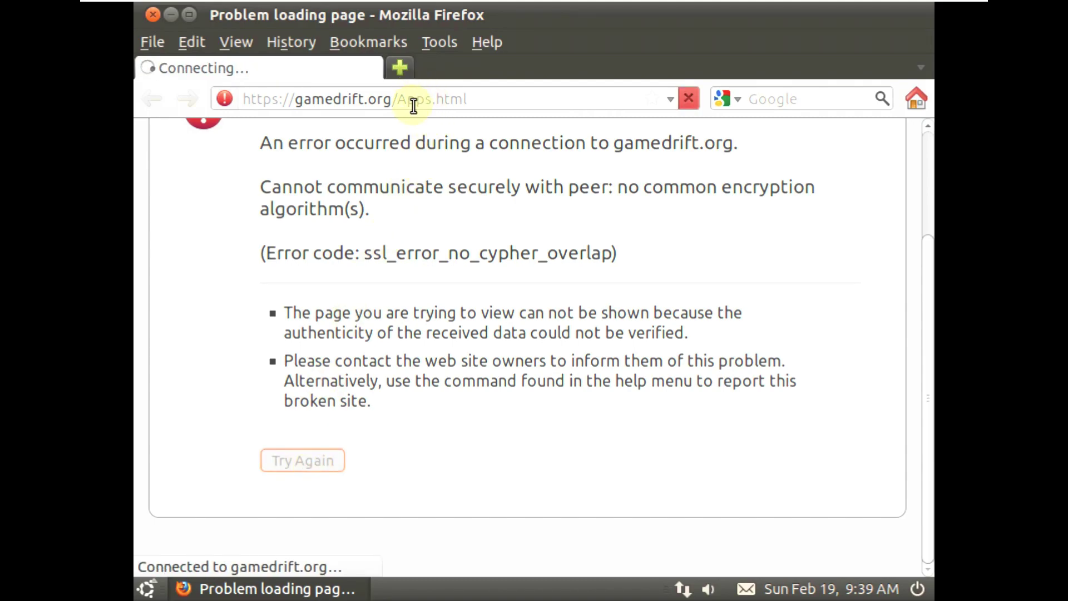
click(171, 15)
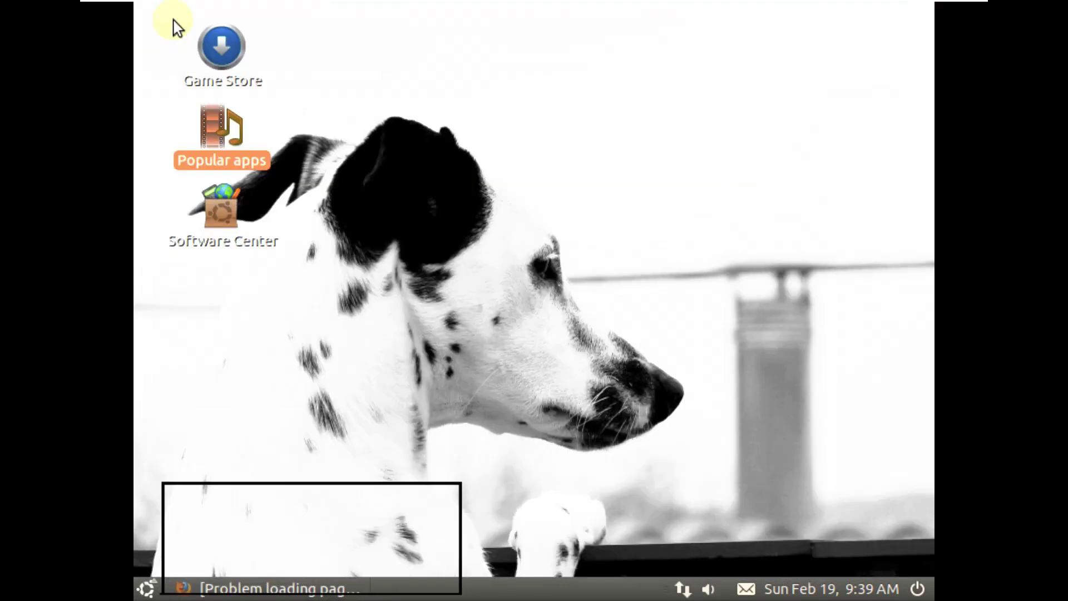
Open the Game Store and Software Center shortcuts from the desktop.
click(221, 77)
right_click(222, 74)
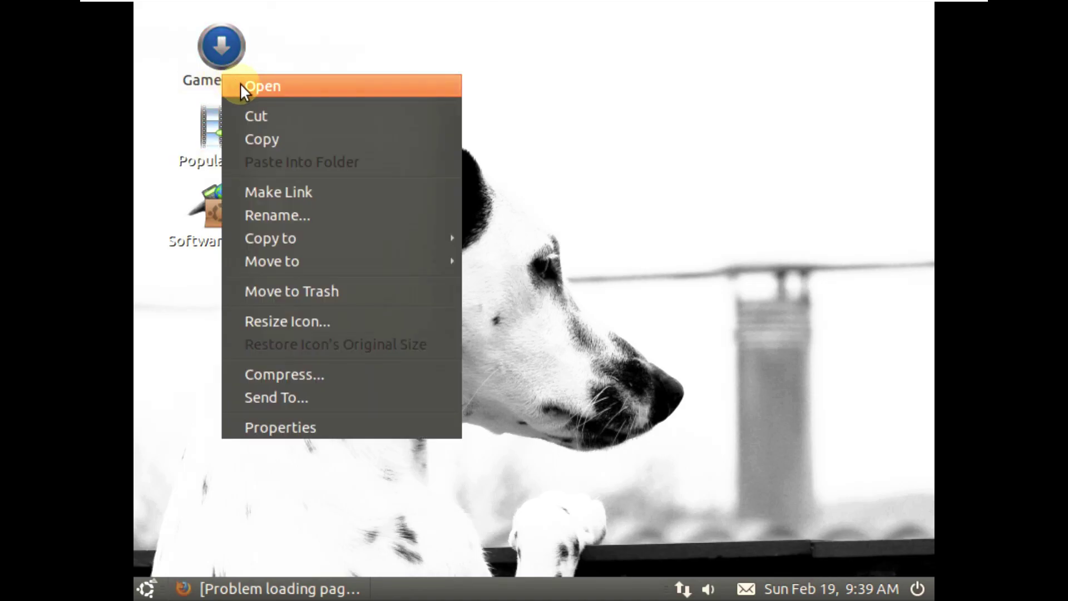
click(239, 83)
click(230, 206)
right_click(231, 206)
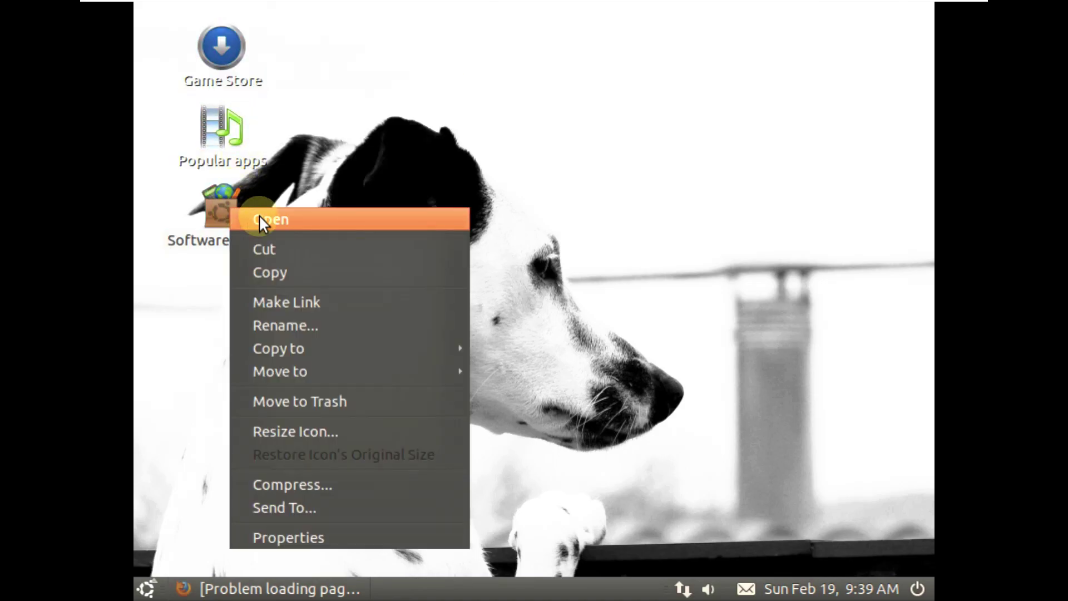
click(278, 222)
click(288, 581)
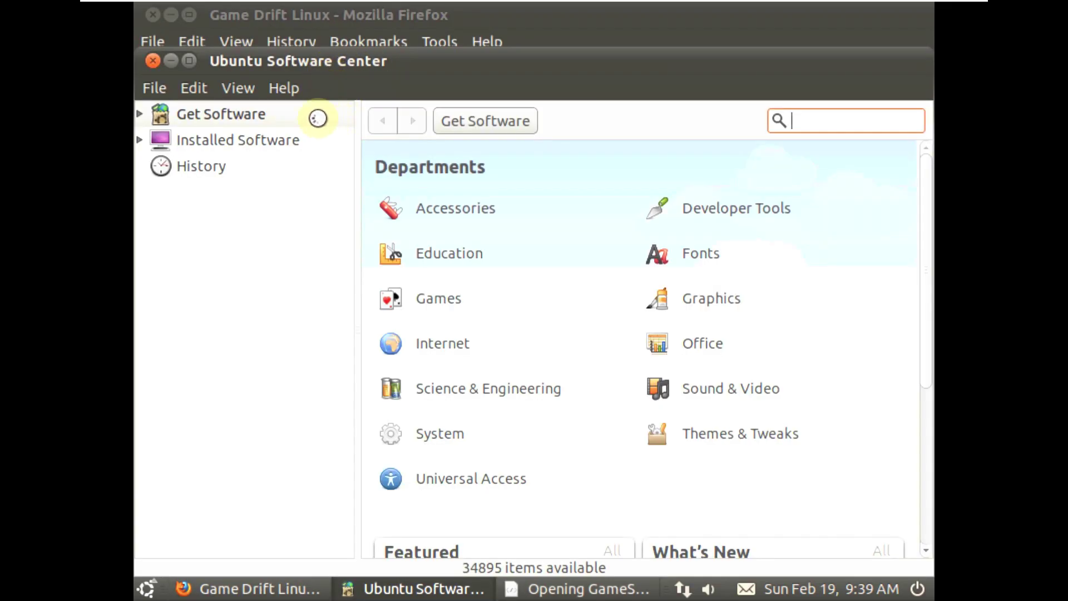
Check Ubuntu Software Center's version in its About information and close the dialog.
click(284, 87)
click(338, 217)
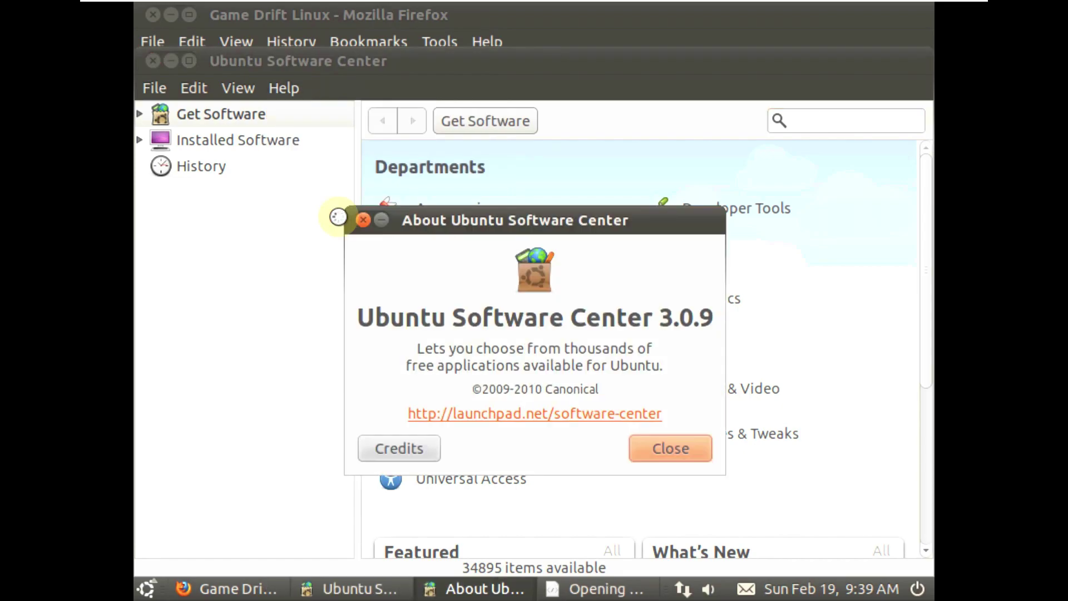
click(690, 447)
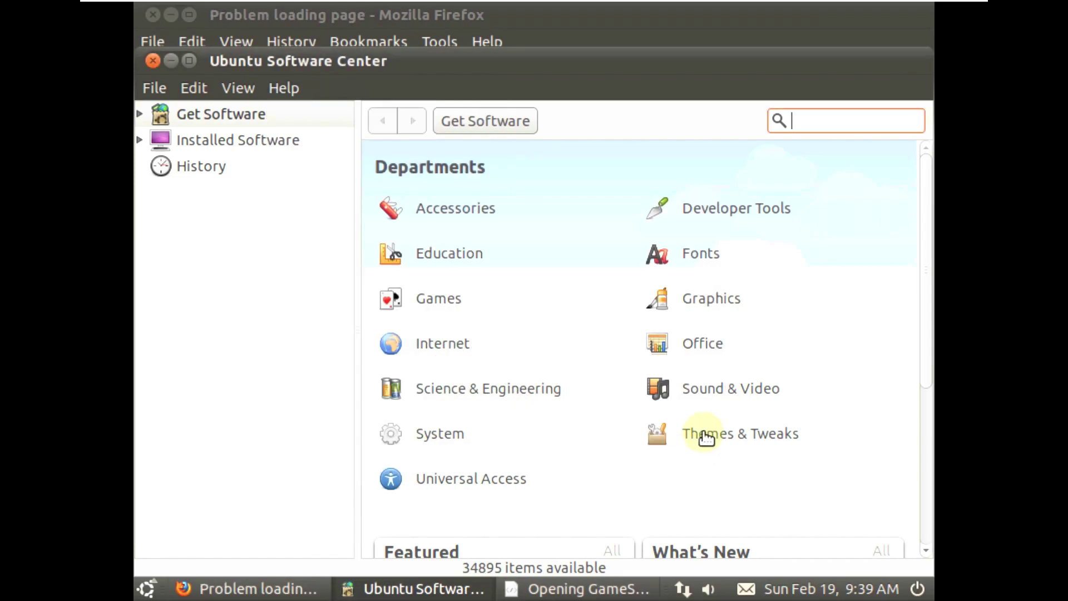
Browse the software departments, open the Games department's Simulation list and return to Games.
scroll(712, 423, down, 3)
scroll(714, 402, down, 2)
scroll(714, 402, up, 5)
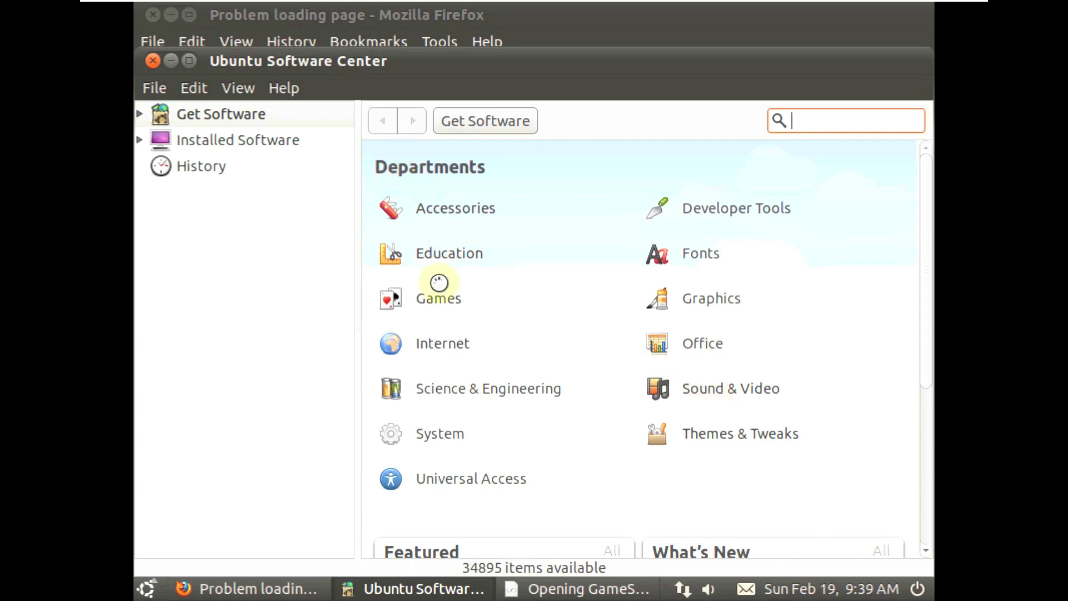
click(441, 301)
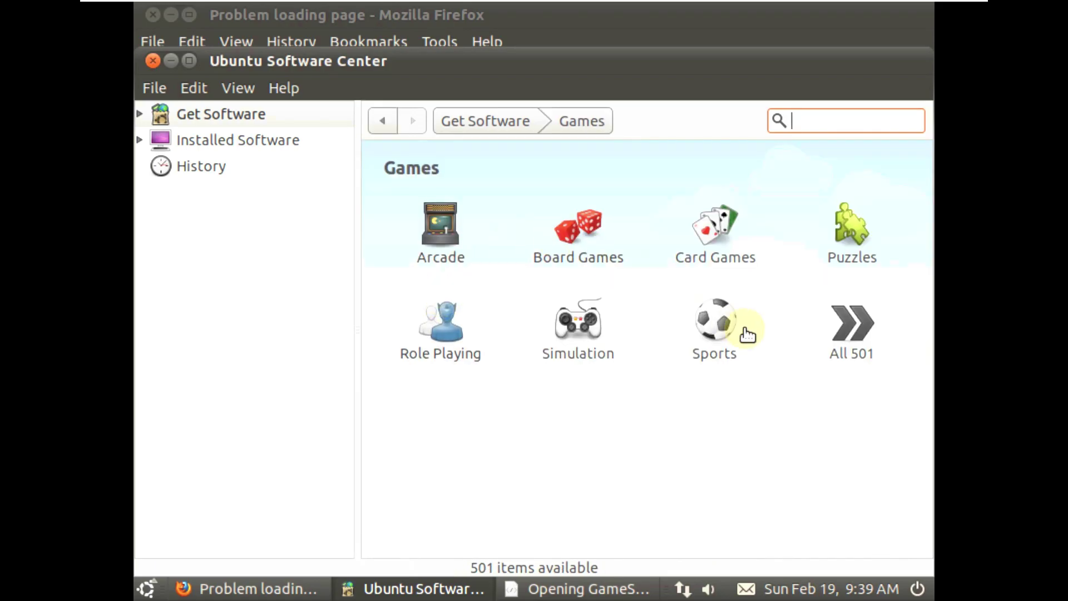
click(570, 358)
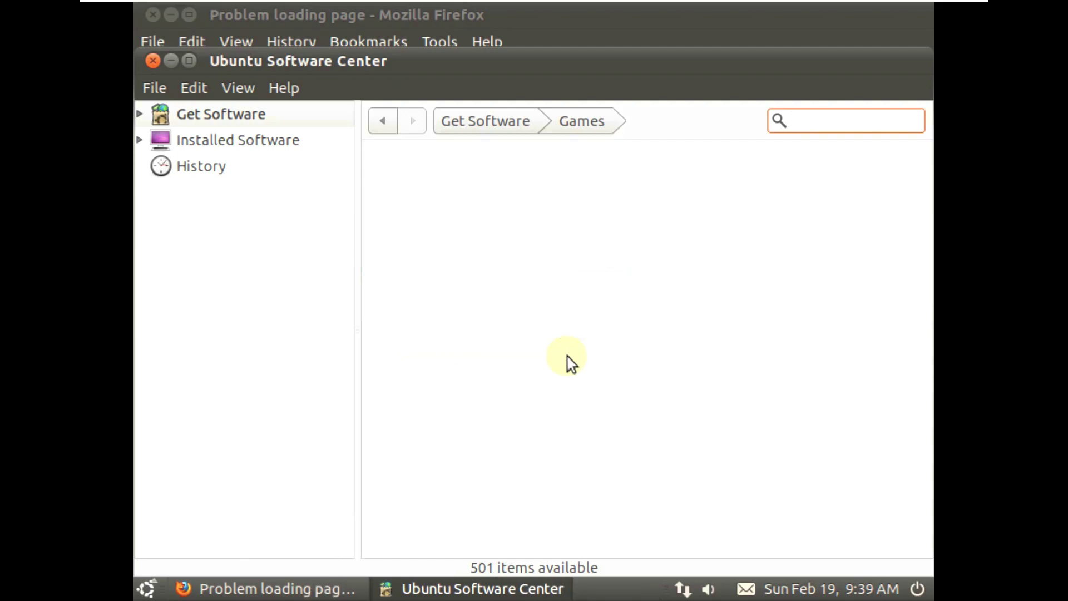
scroll(569, 361, down, 4)
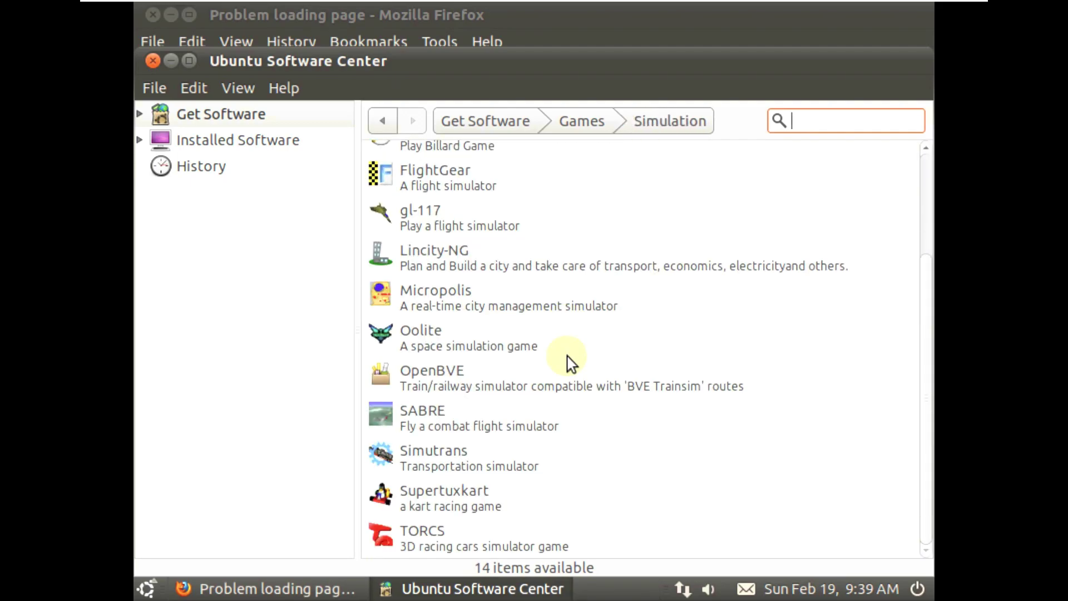
scroll(571, 363, up, 4)
click(582, 121)
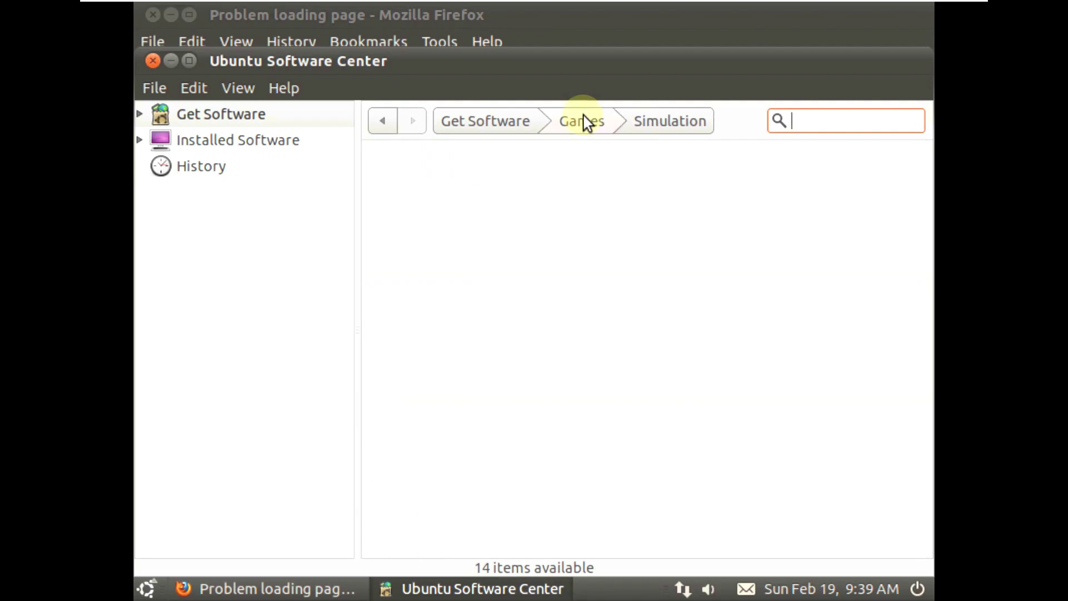
View the Tennix! details from the Sports games list and close Ubuntu Software Center.
click(716, 333)
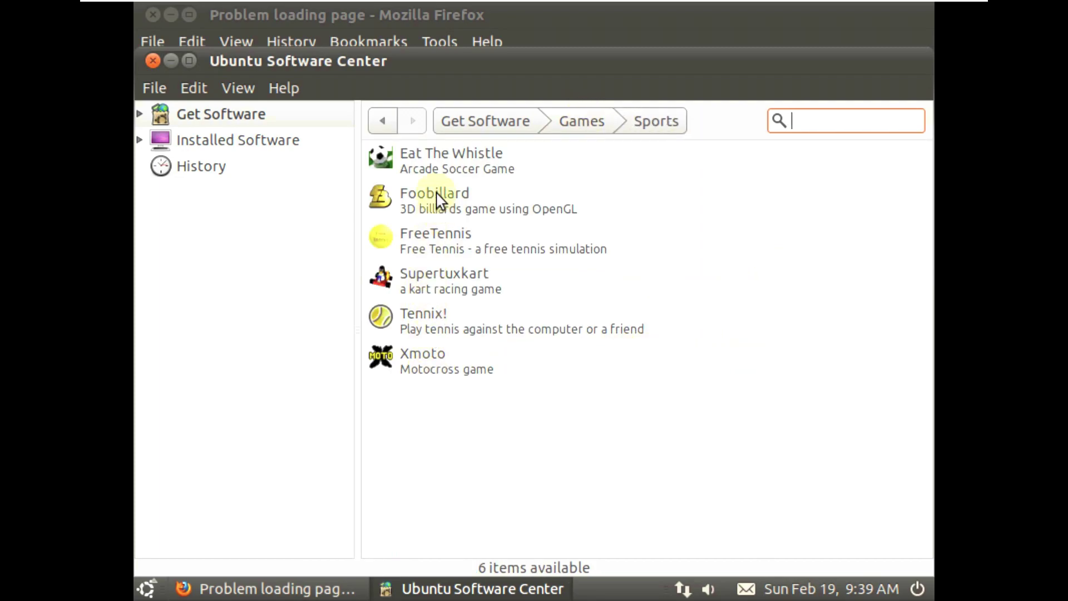
click(449, 317)
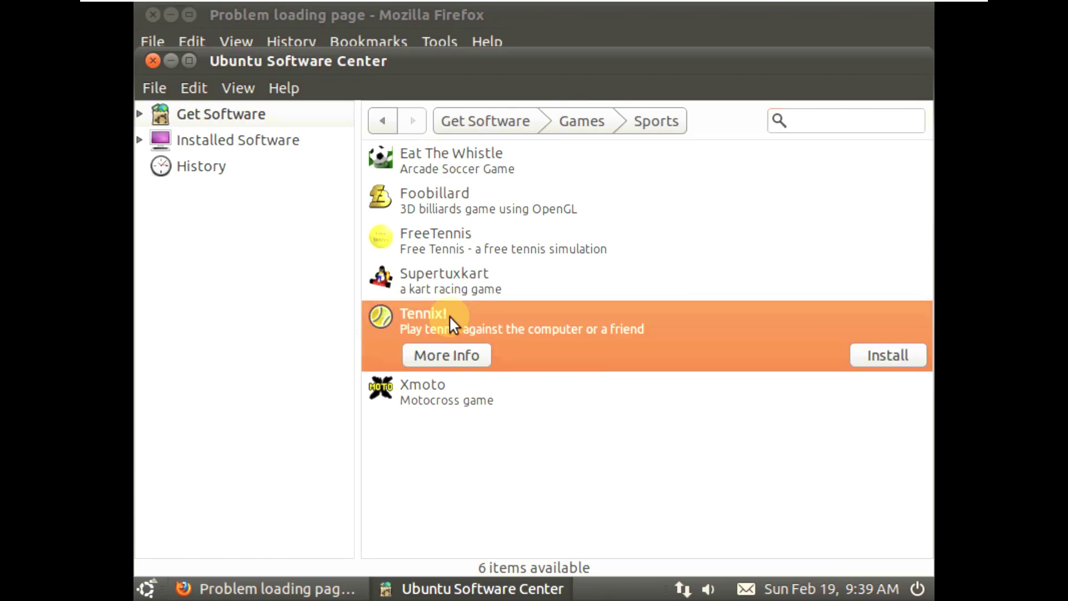
click(450, 356)
scroll(449, 360, down, 2)
scroll(449, 360, up, 2)
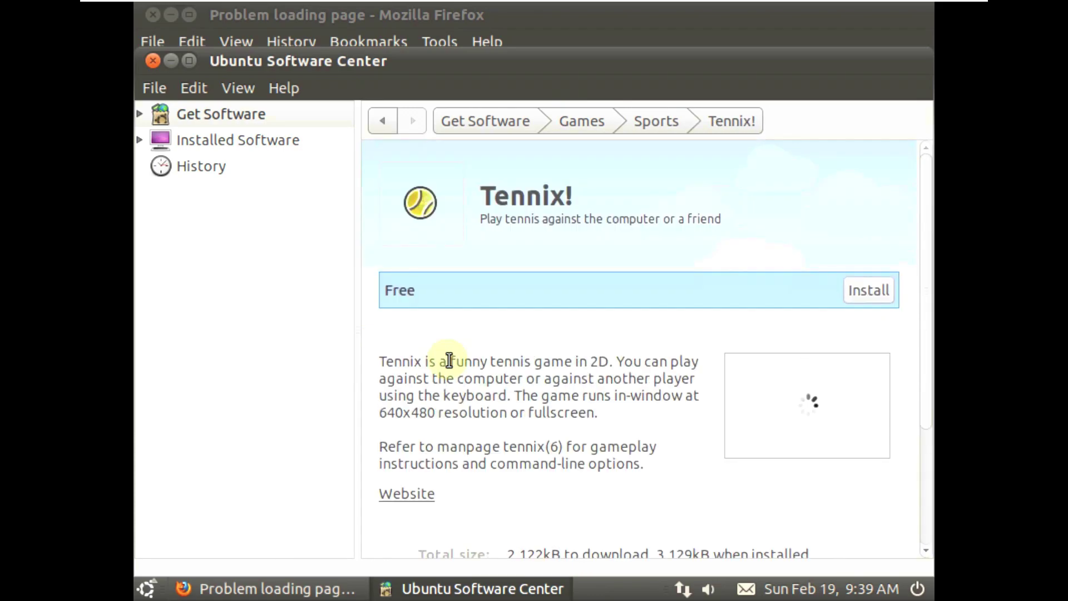
scroll(449, 361, down, 3)
scroll(449, 361, up, 3)
click(153, 60)
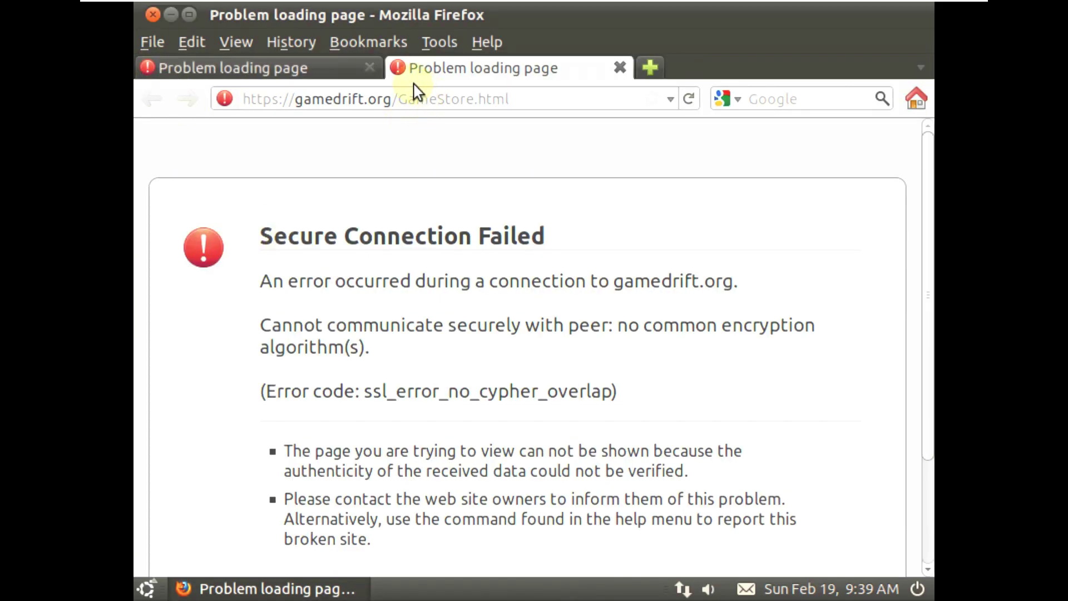
Load youtube.com/9to5linux in the Firefox tab showing the Apps page and close the Game Store tab.
click(349, 76)
click(360, 95)
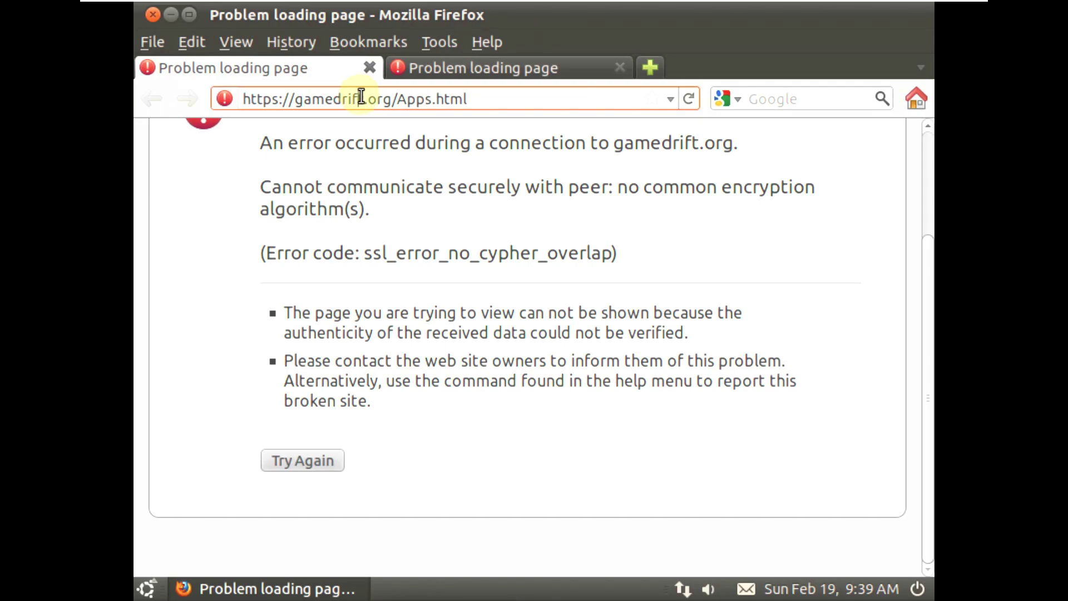
double_click(361, 97)
text(youtube.com/9to5linux)
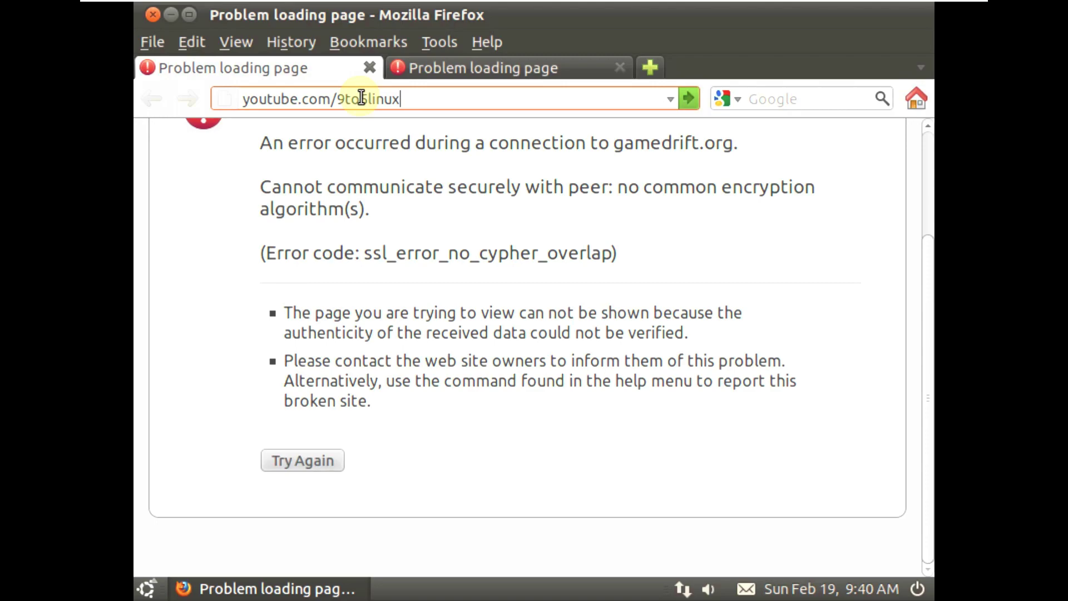
key(Return)
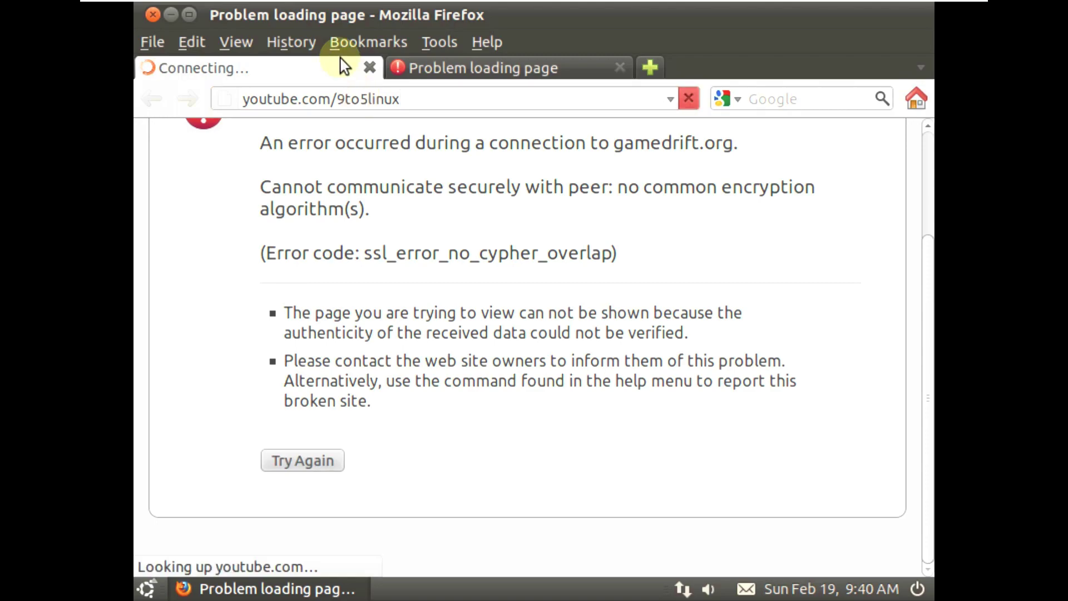
click(618, 67)
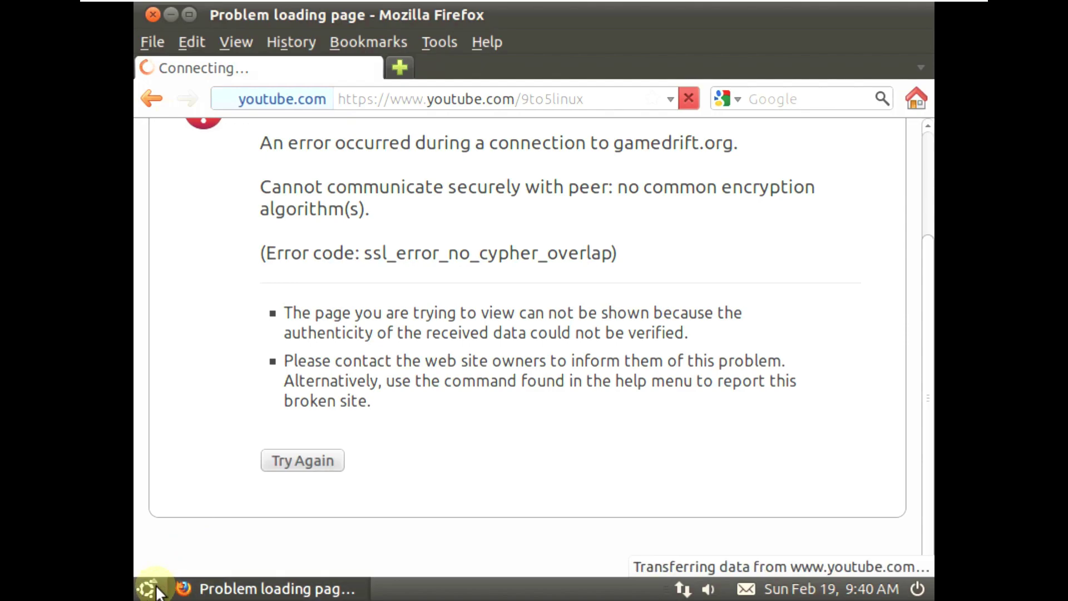
Open a Terminal from the accessories and move its window clear of the browser's address bar.
click(157, 591)
mouse_move(195, 390)
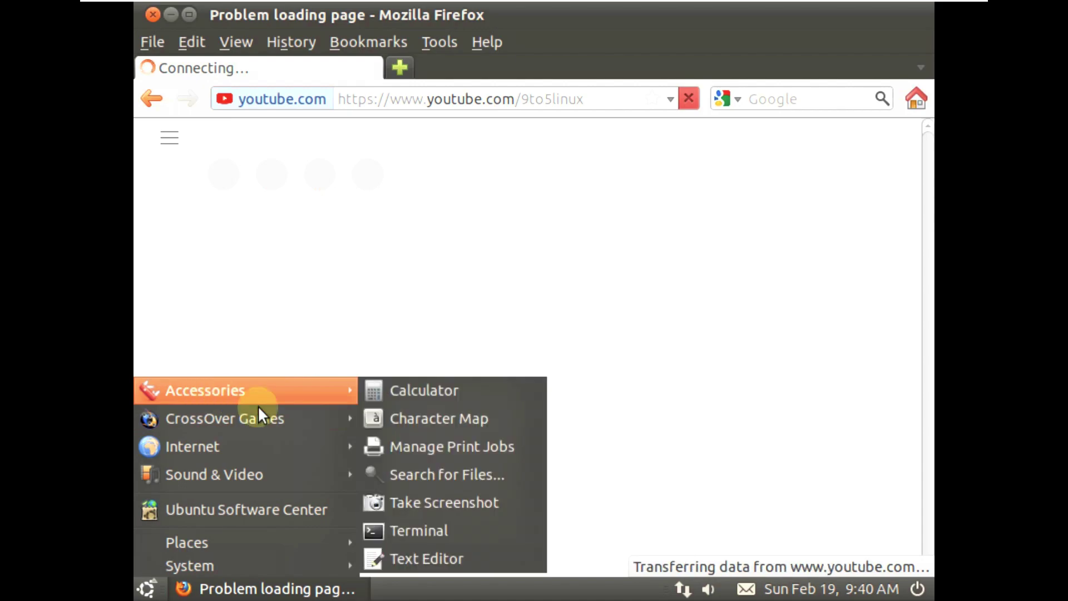
click(429, 539)
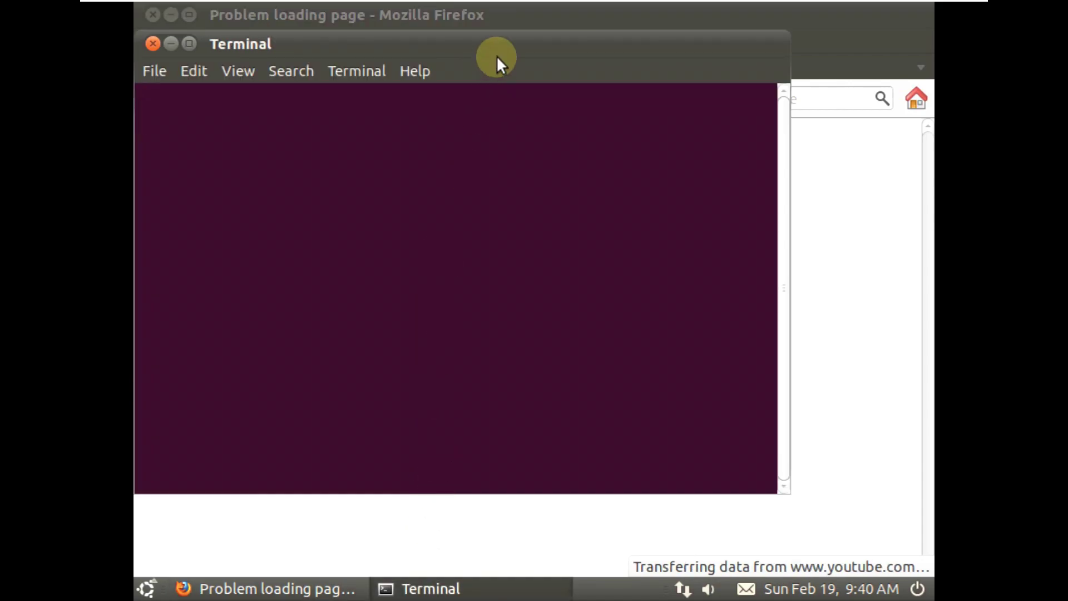
drag(496, 59, 660, 124)
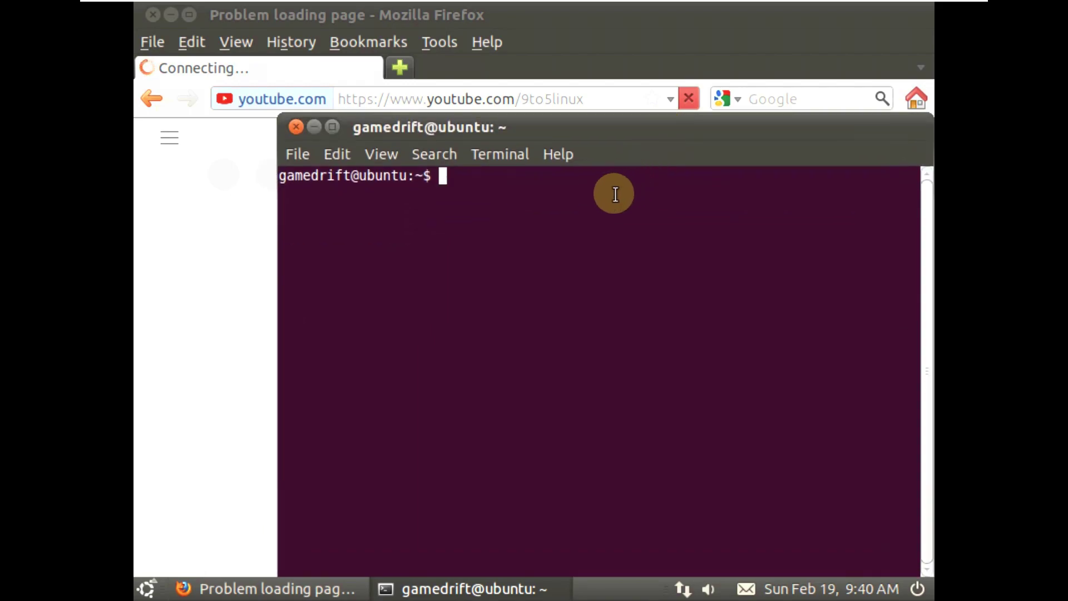
Run inxi for system information and print the distribution release with cat /etc/issue.
text(inxi')
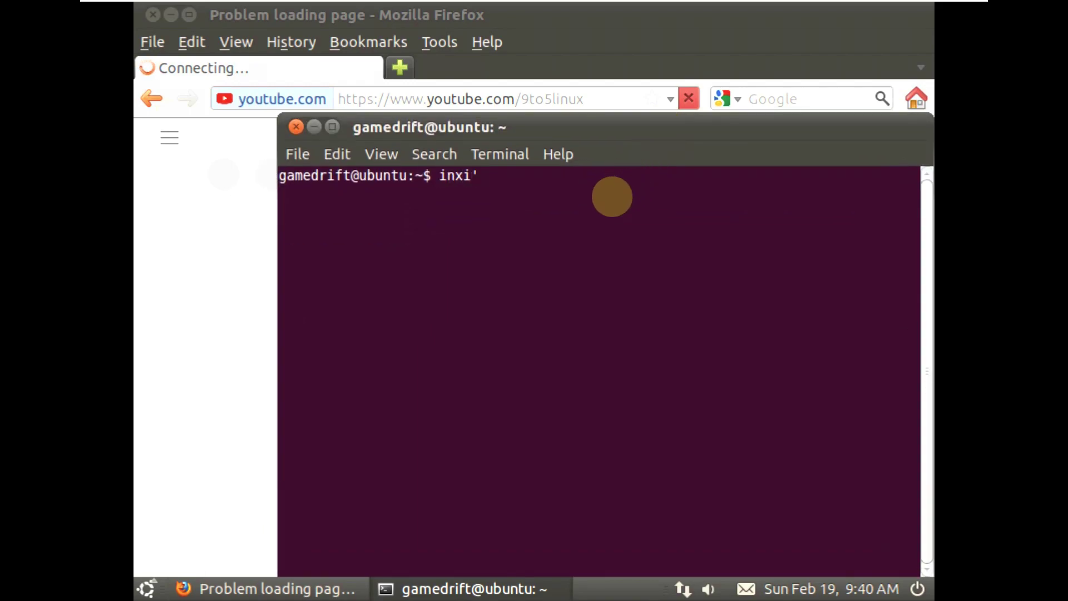
key(Return)
text(cat /)
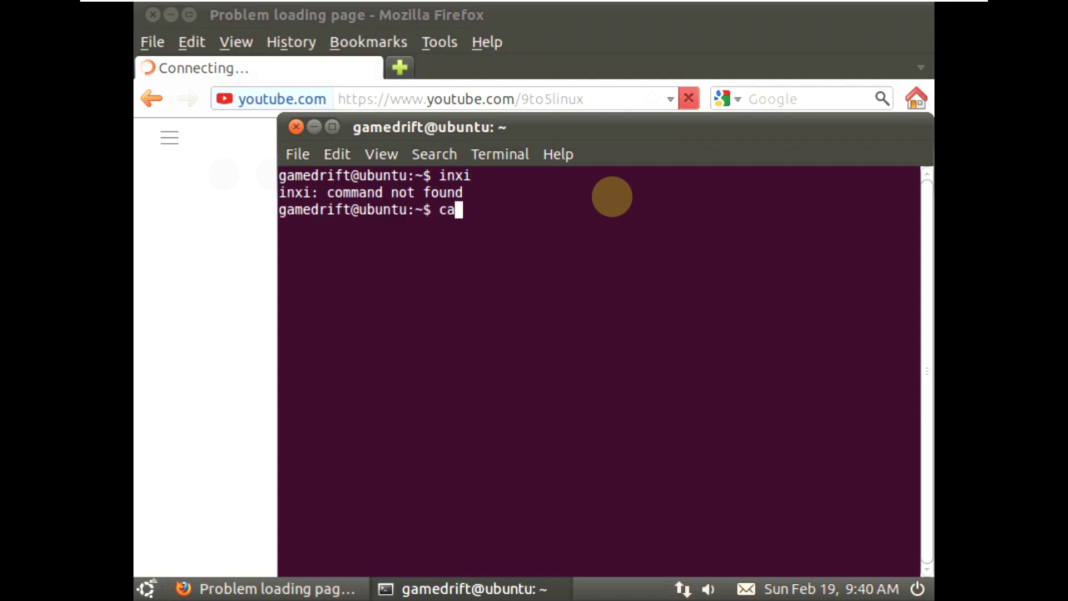
text(et)
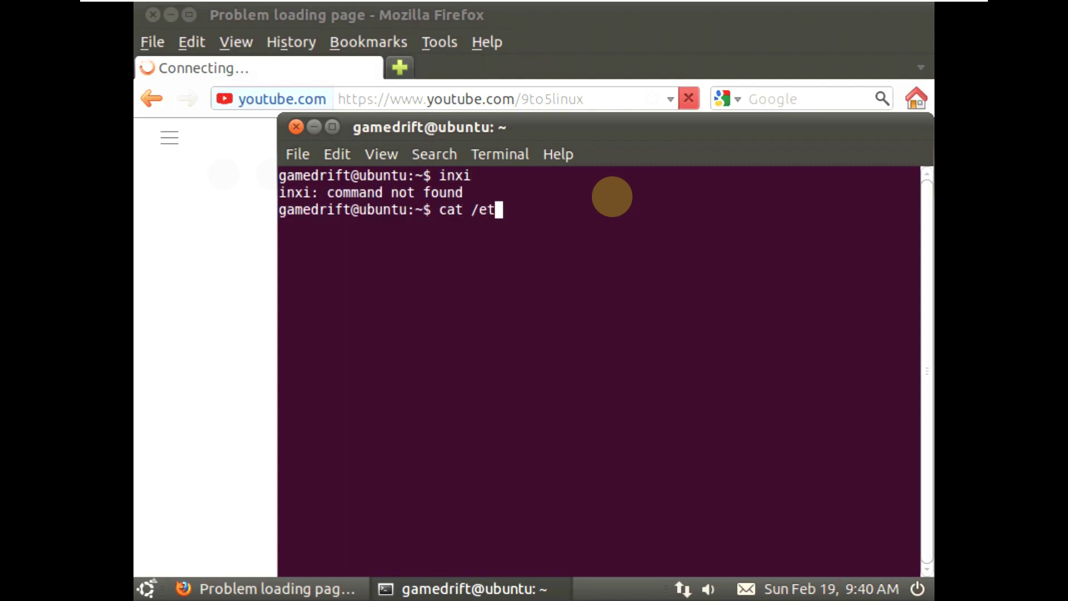
text(c/issue)
key(Return)
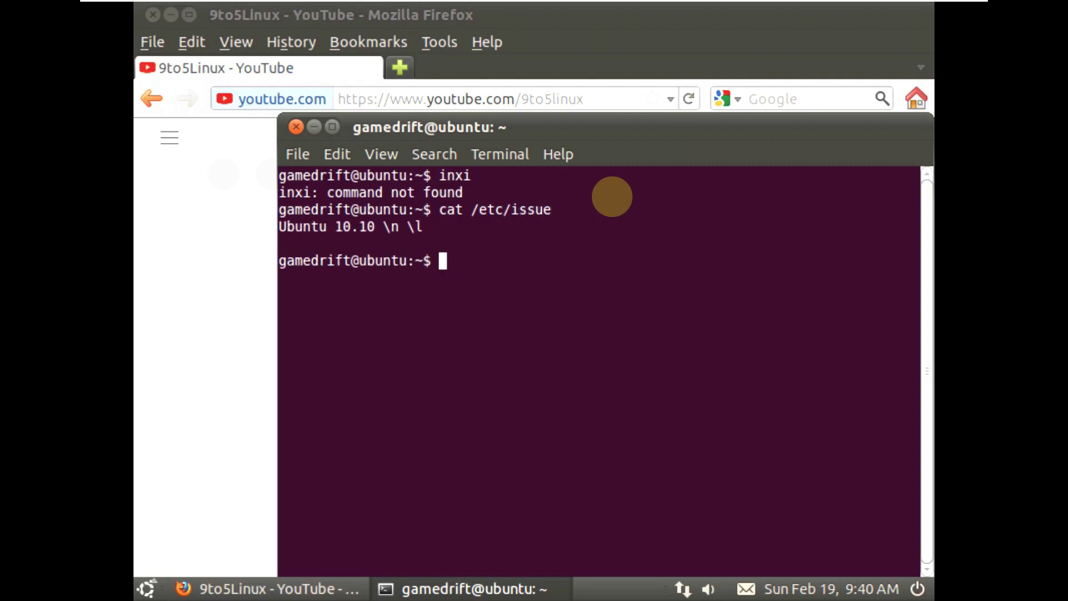
Query the full kernel details with uname -a and the kernel release alone with uname -r.
text(uname -a)
key(Return)
text(uname -r)
key(Return)
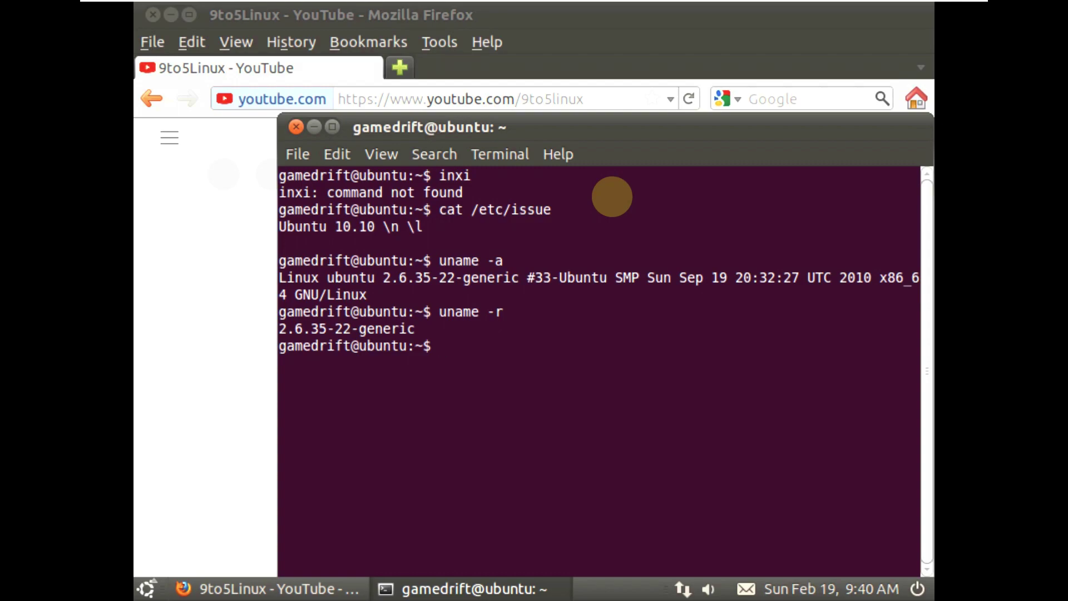
Try to run htop and neofetch, and close the Terminal window.
text(htop)
key(Return)
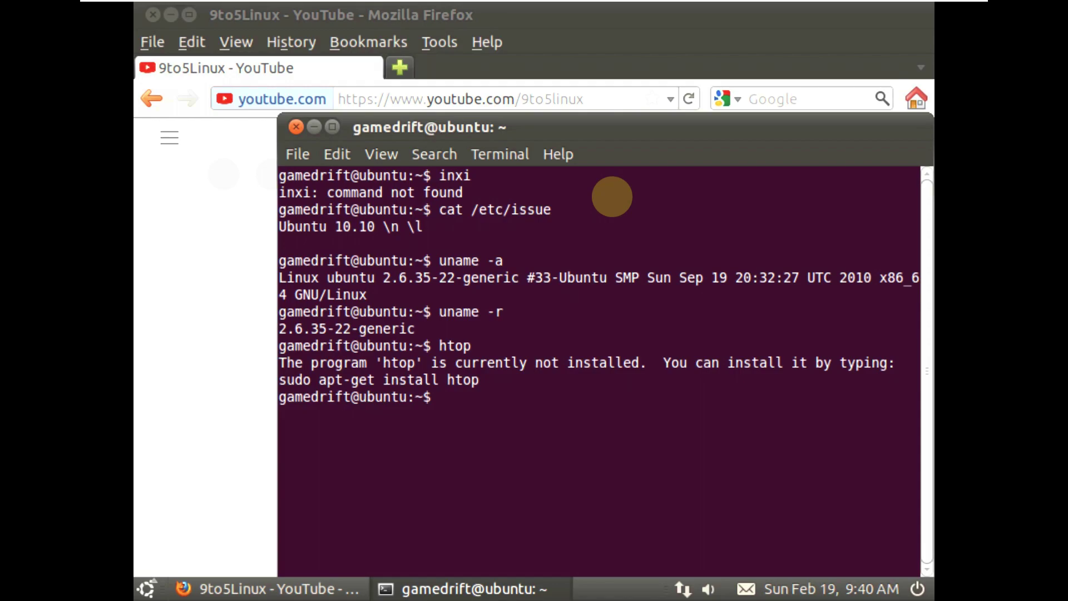
text(neofetch)
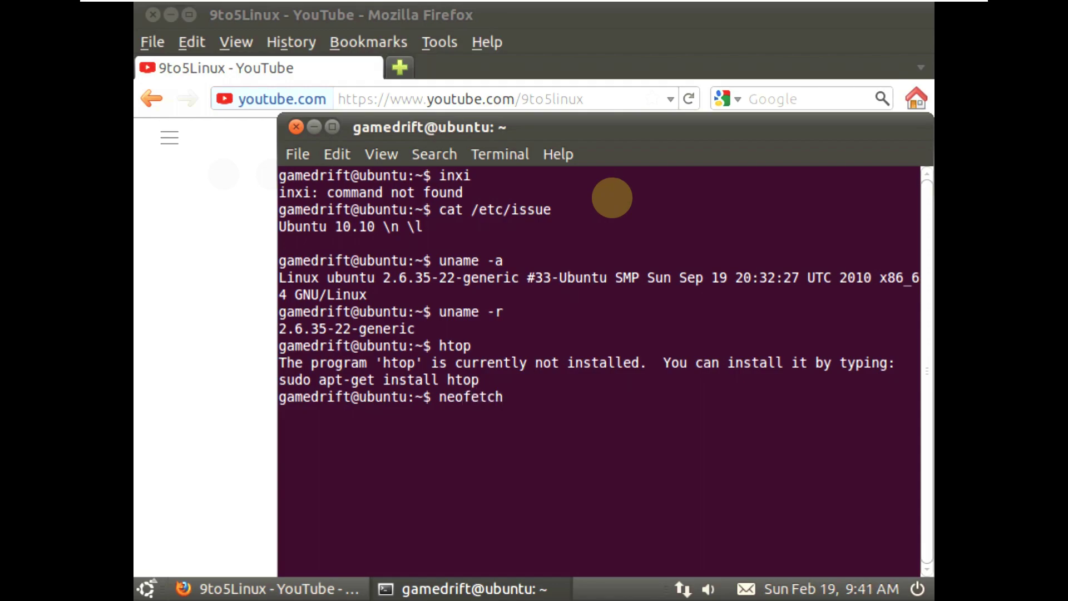
key(Return)
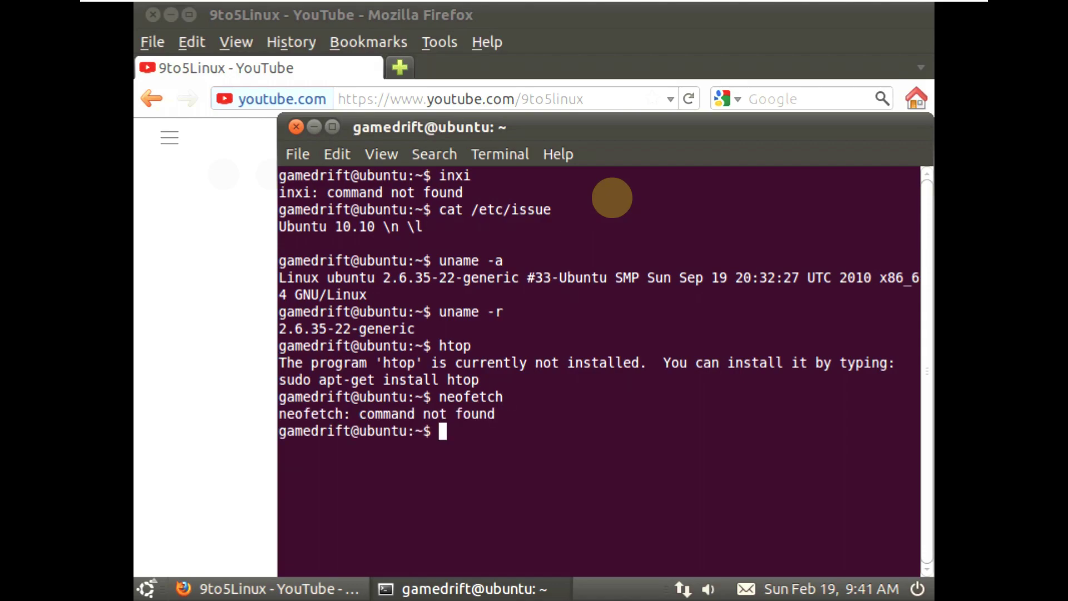
click(295, 128)
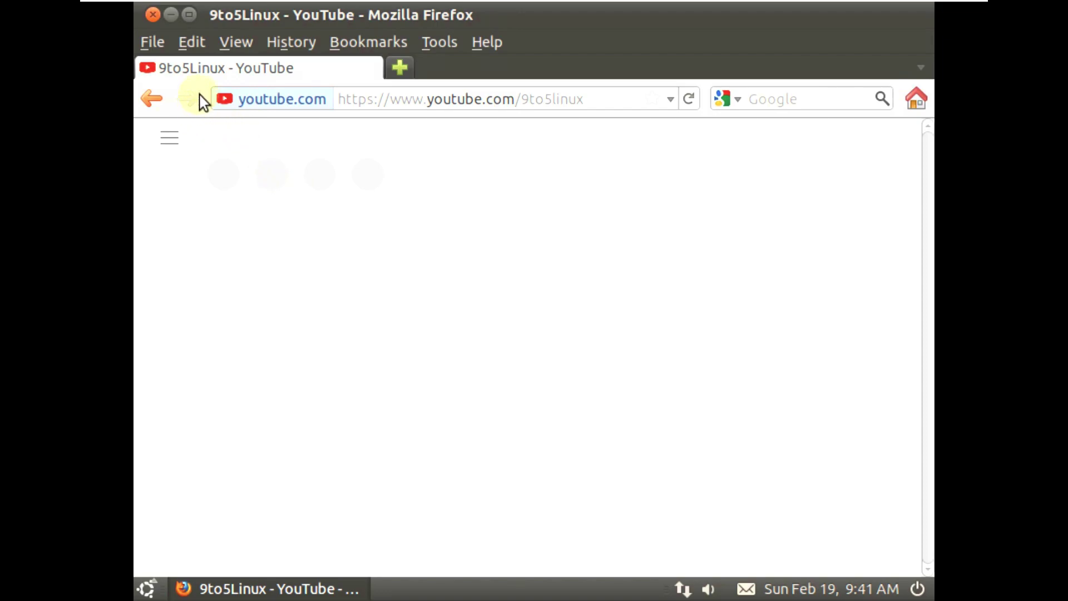
Reload the 9to5Linux page in Firefox and launch Install Ubuntu 10.10 from the system administration tools.
click(690, 105)
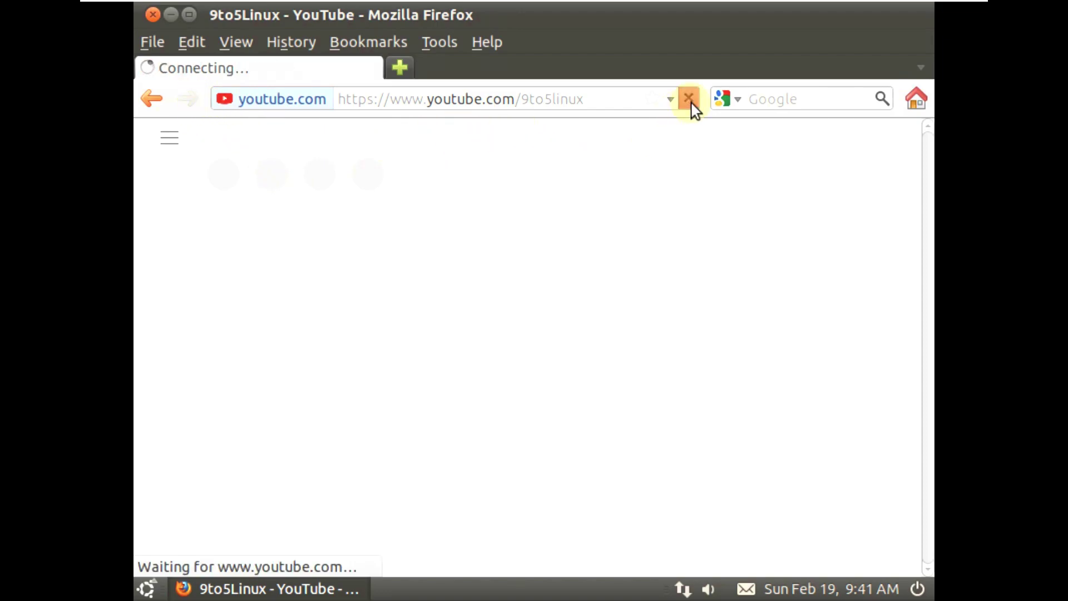
click(145, 591)
mouse_move(167, 566)
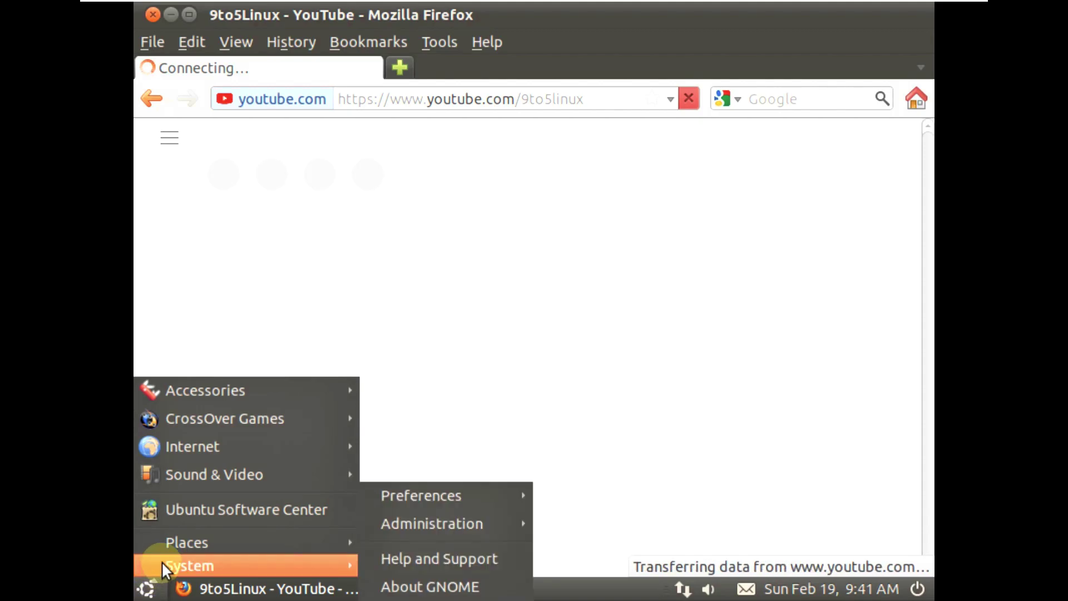
mouse_move(506, 521)
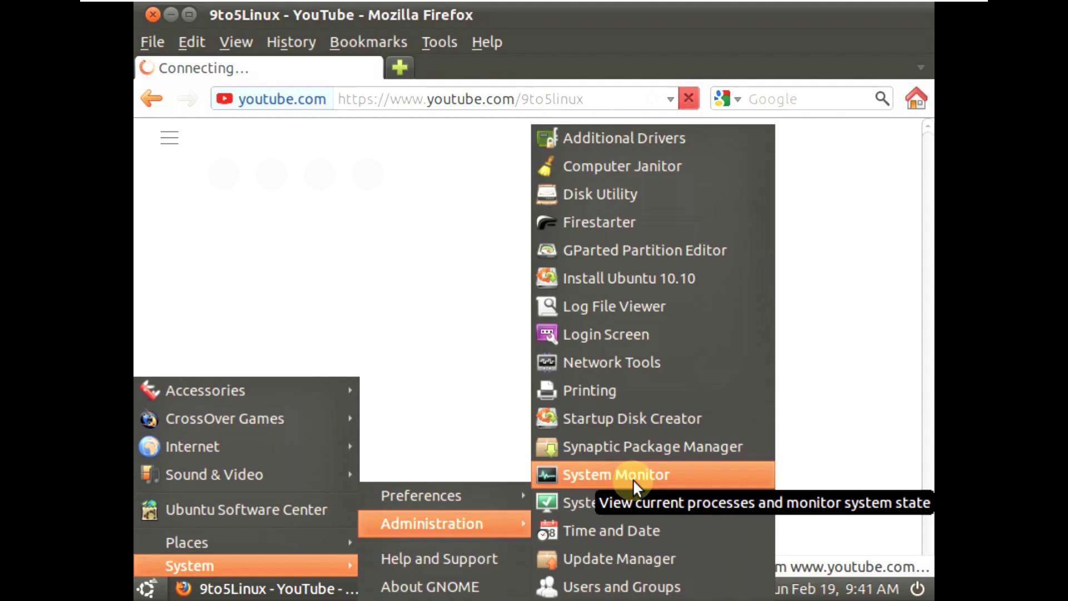
mouse_move(505, 482)
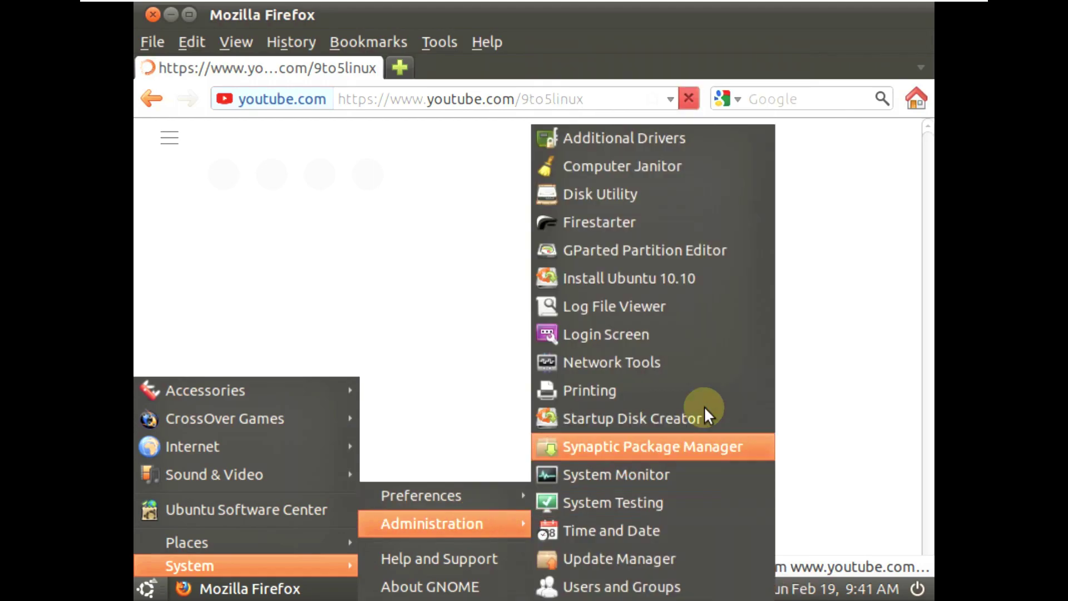
click(634, 272)
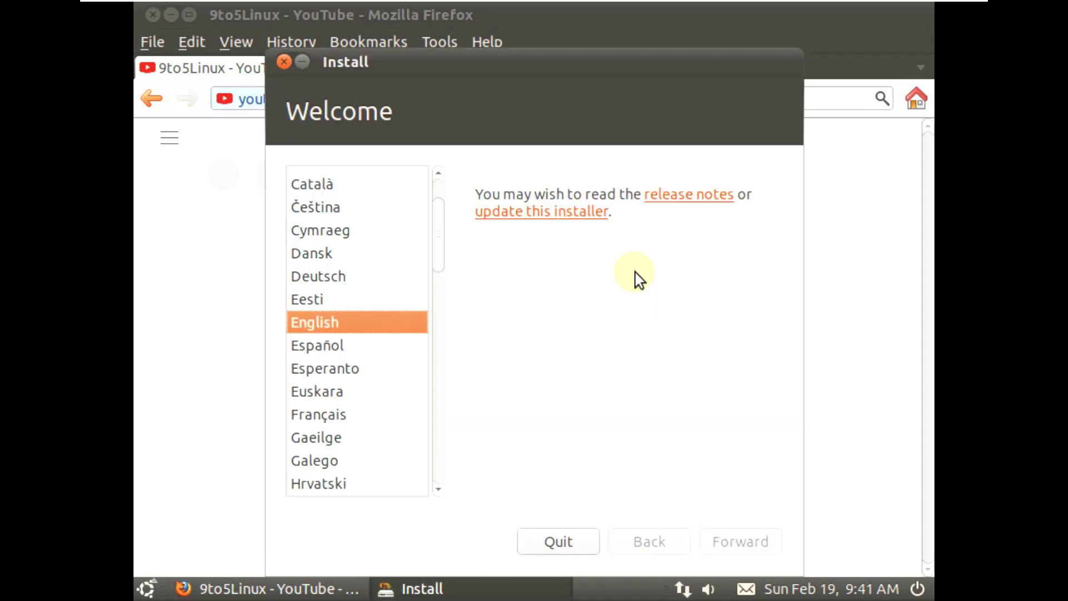
Advance the installer in English to its preparation page and quit the installation.
drag(439, 246, 445, 192)
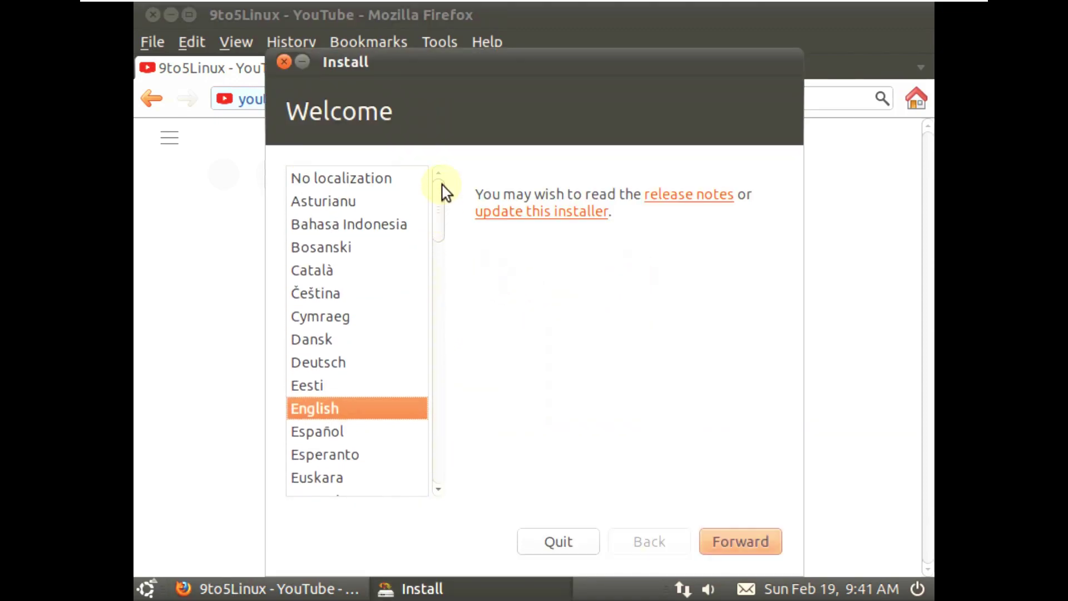
click(756, 550)
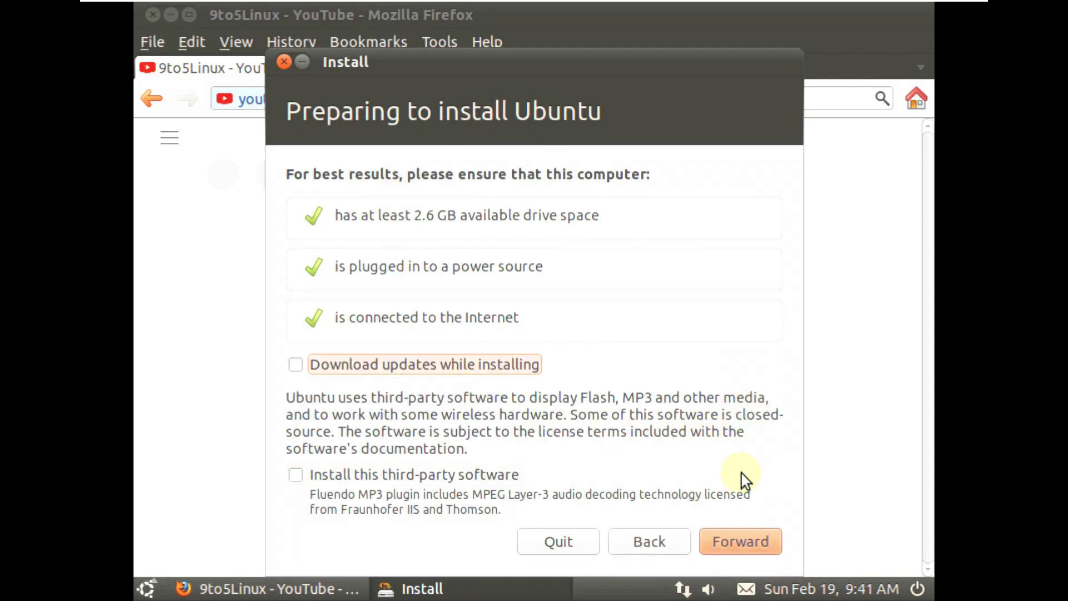
click(559, 538)
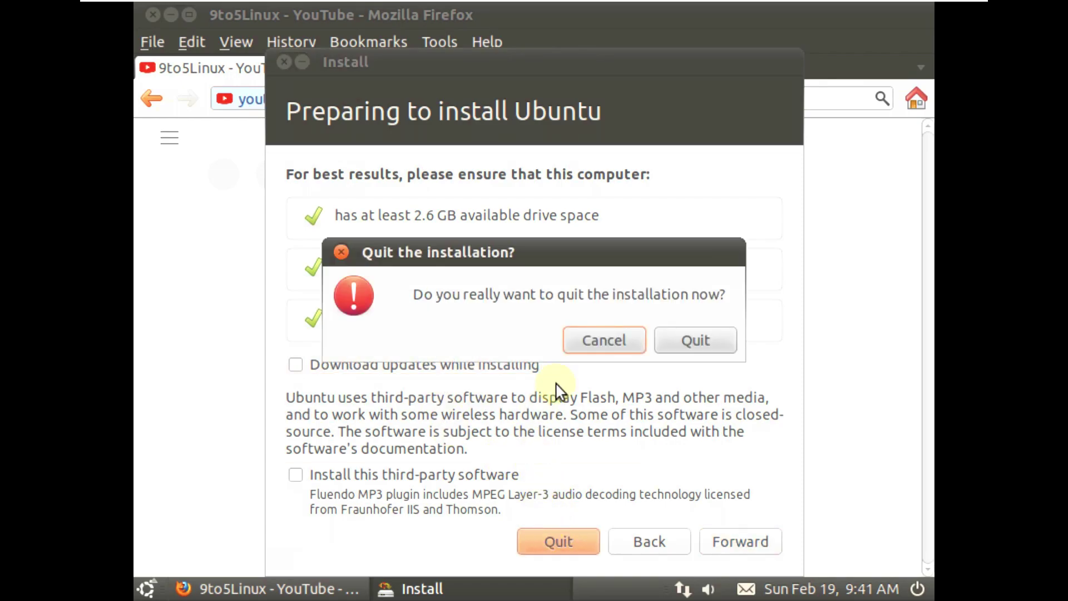
click(676, 334)
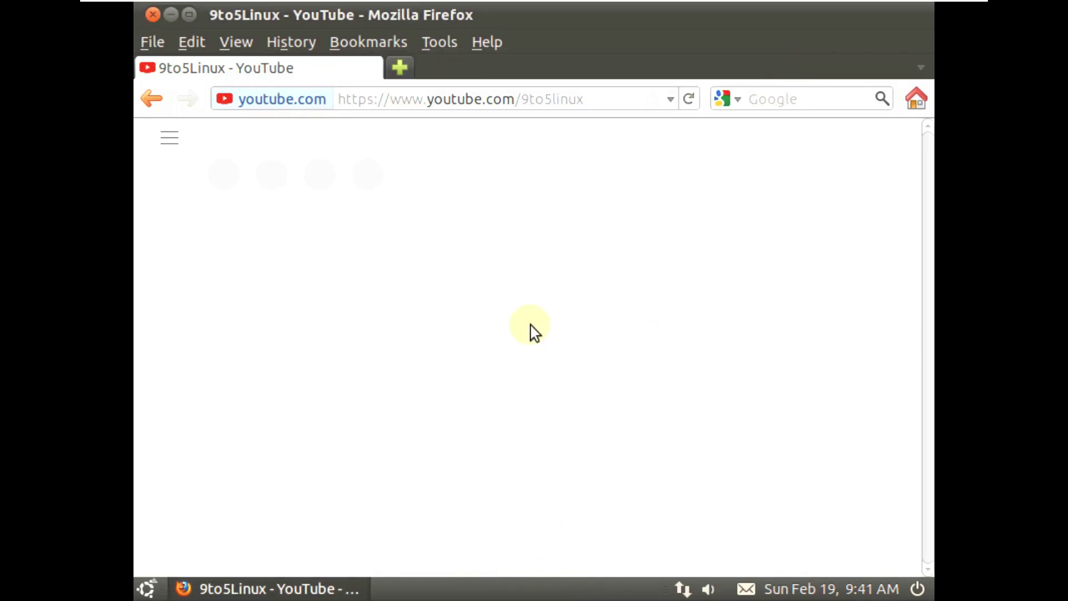
Quit Firefox and briefly show the desktop's main application menu.
click(158, 42)
click(200, 345)
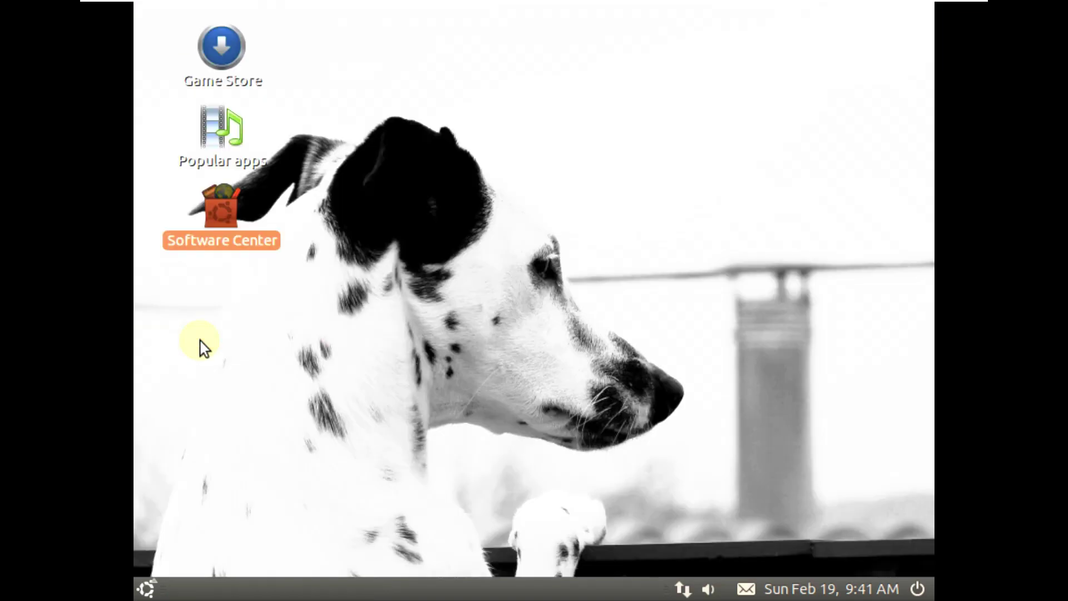
click(146, 589)
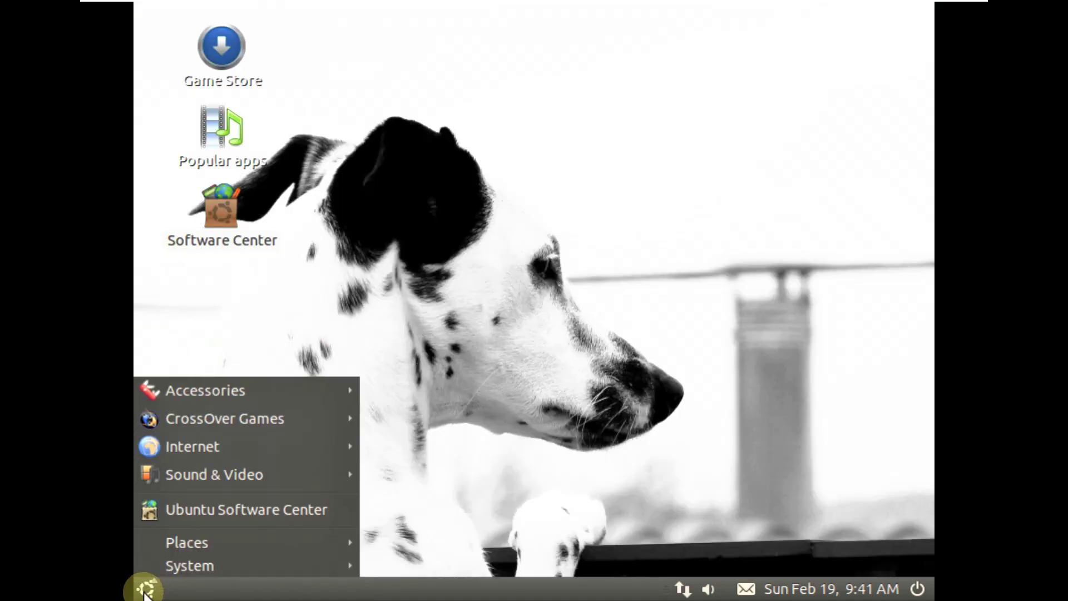
click(862, 489)
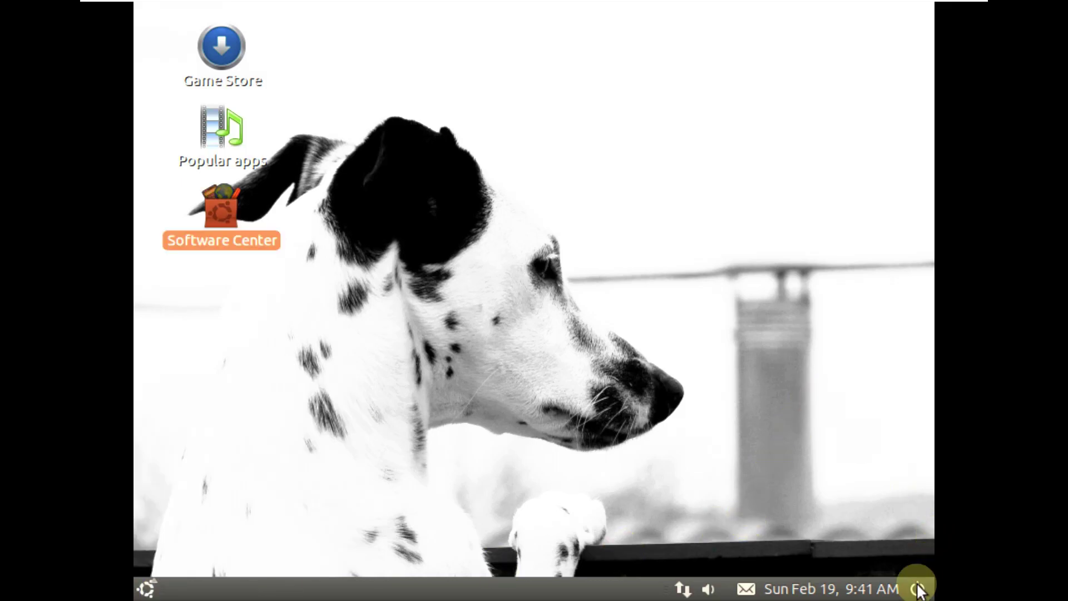
Shut down the live session and confirm the shutdown.
click(918, 588)
click(810, 565)
click(662, 374)
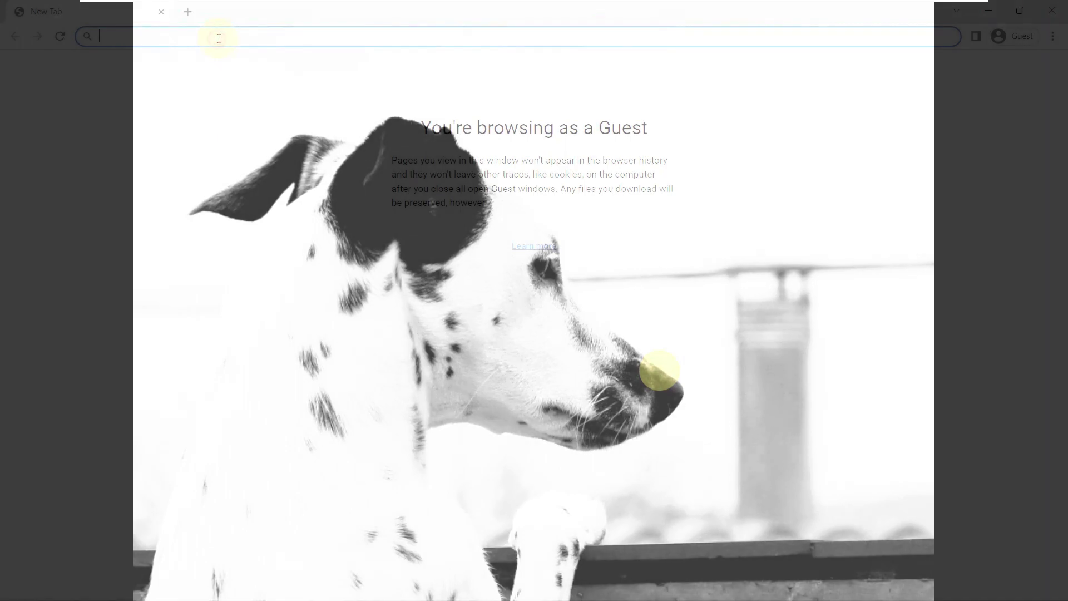
Load youtube.com/9to5linux in the Chrome guest window and pause the channel trailer.
text(yout)
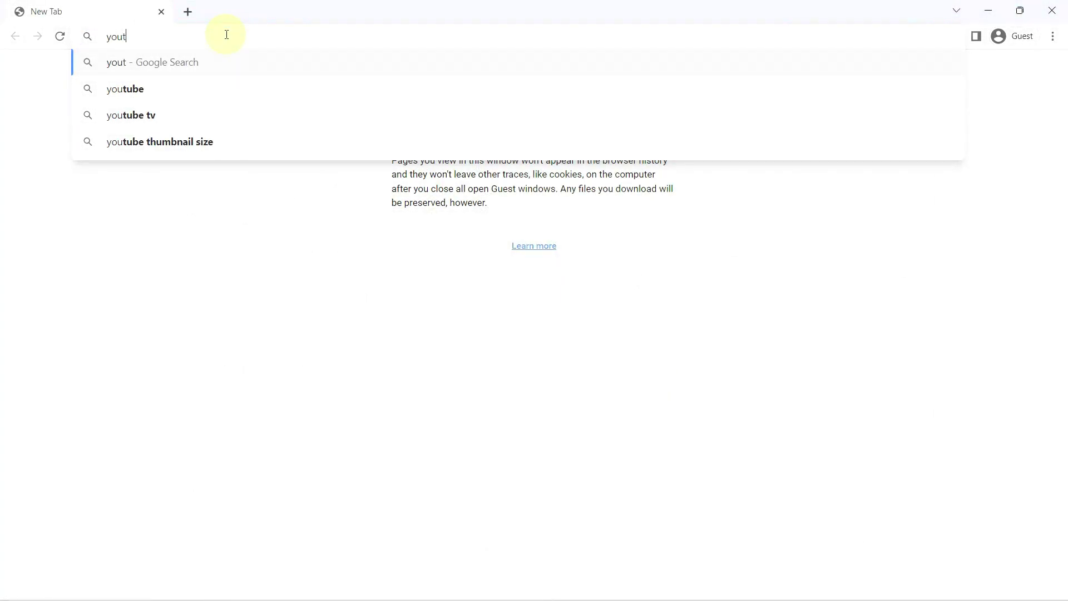
text(ube.)
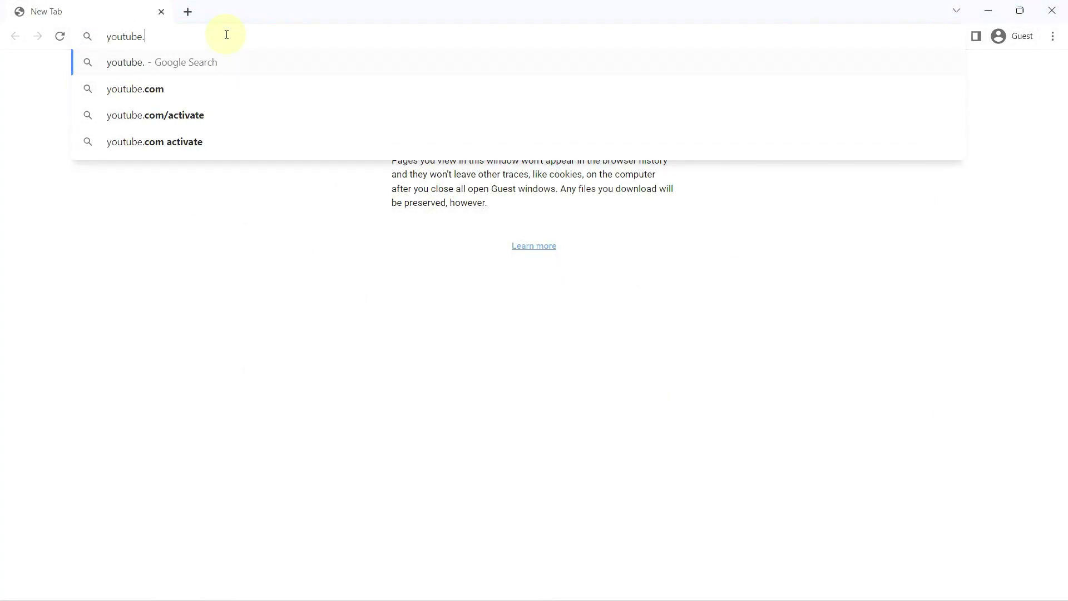
text(com/)
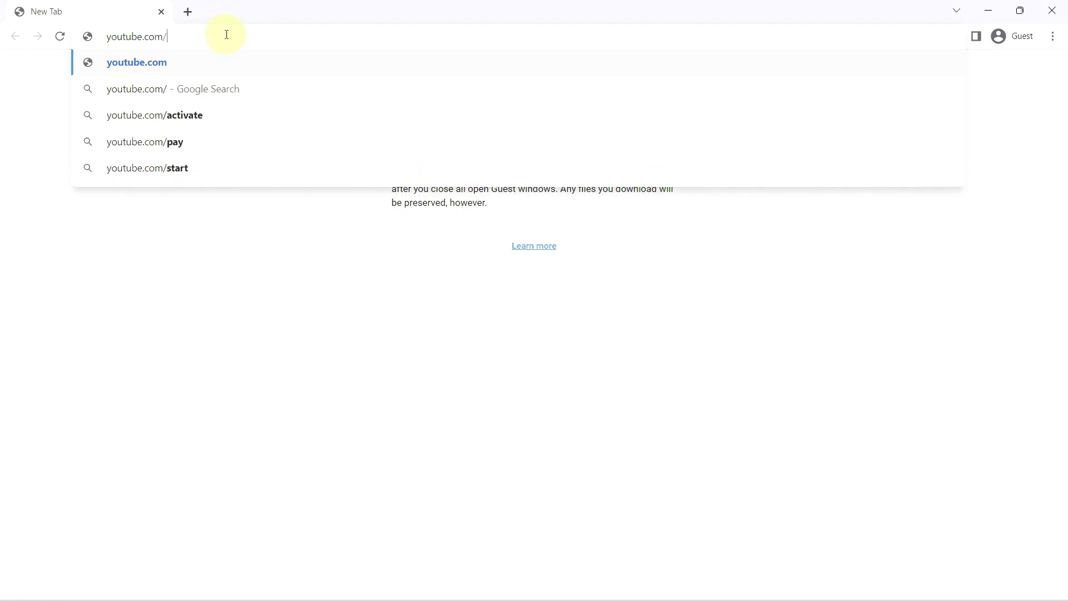
text(9to5l)
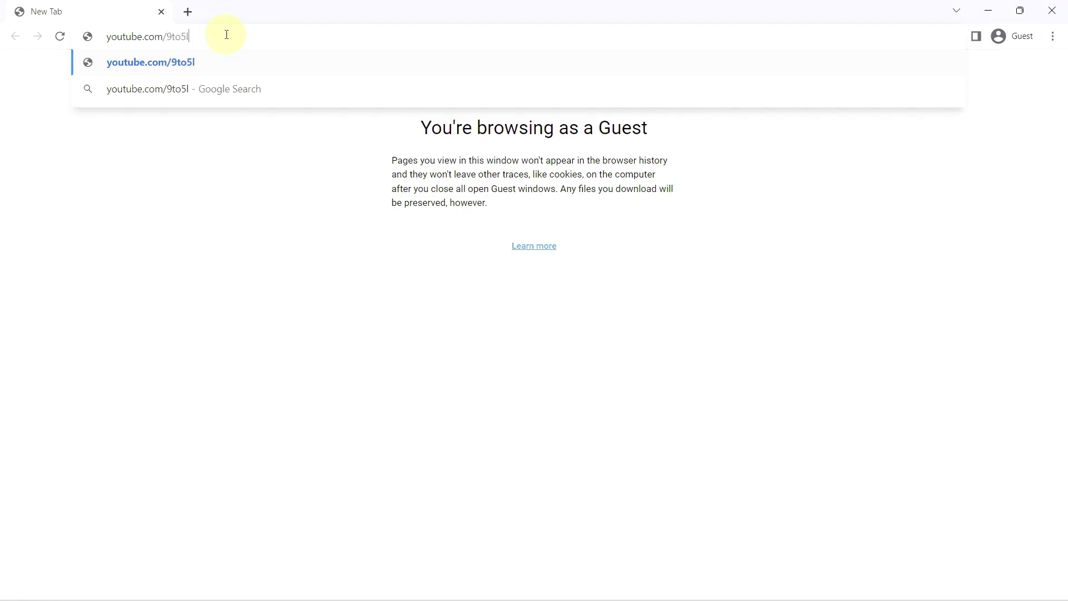
text(inux)
key(Return)
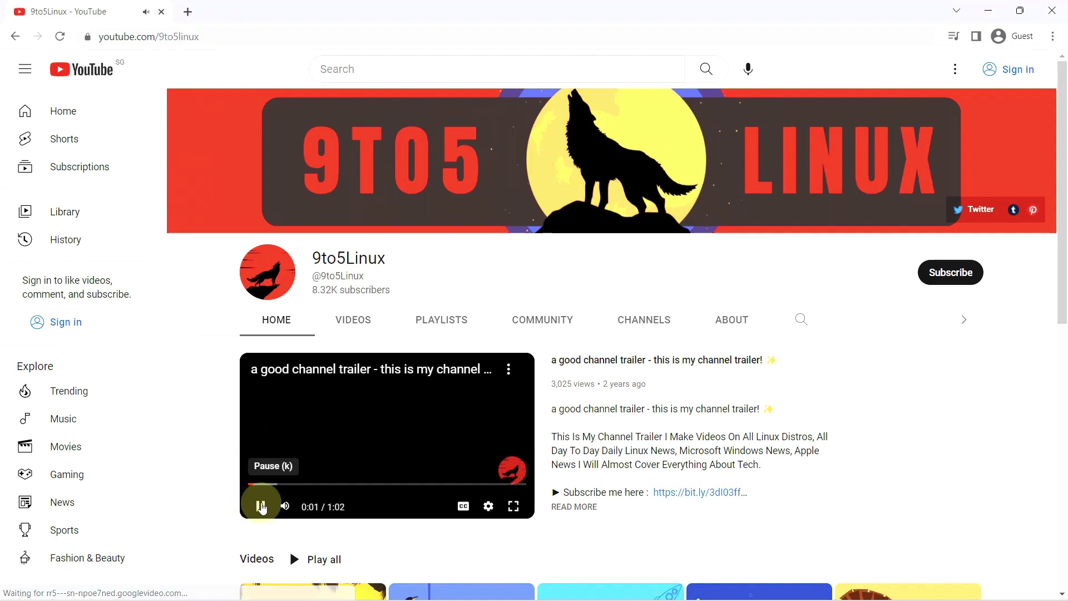
click(262, 506)
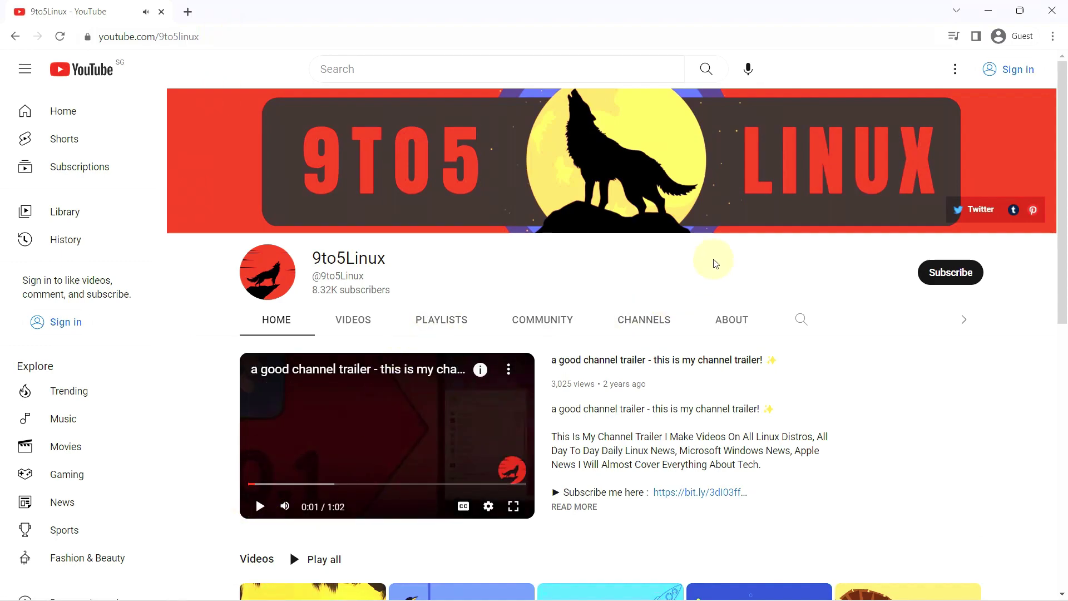
View the channel's Linux playlist, highlight its channel name and video count, and return to the playlists.
click(442, 318)
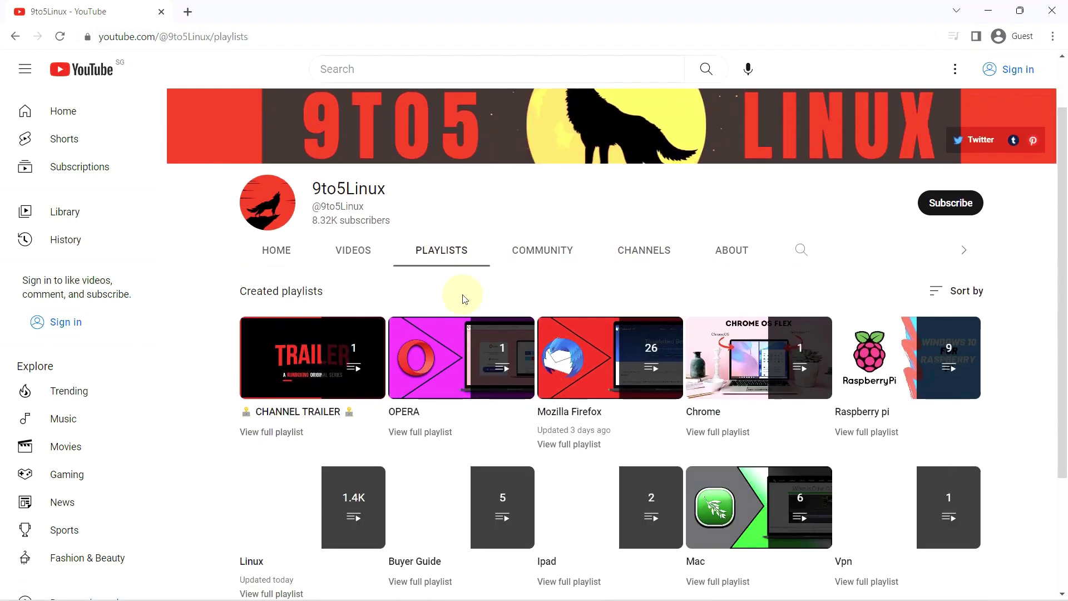
scroll(464, 300, down, 3)
scroll(463, 299, down, 1)
click(278, 455)
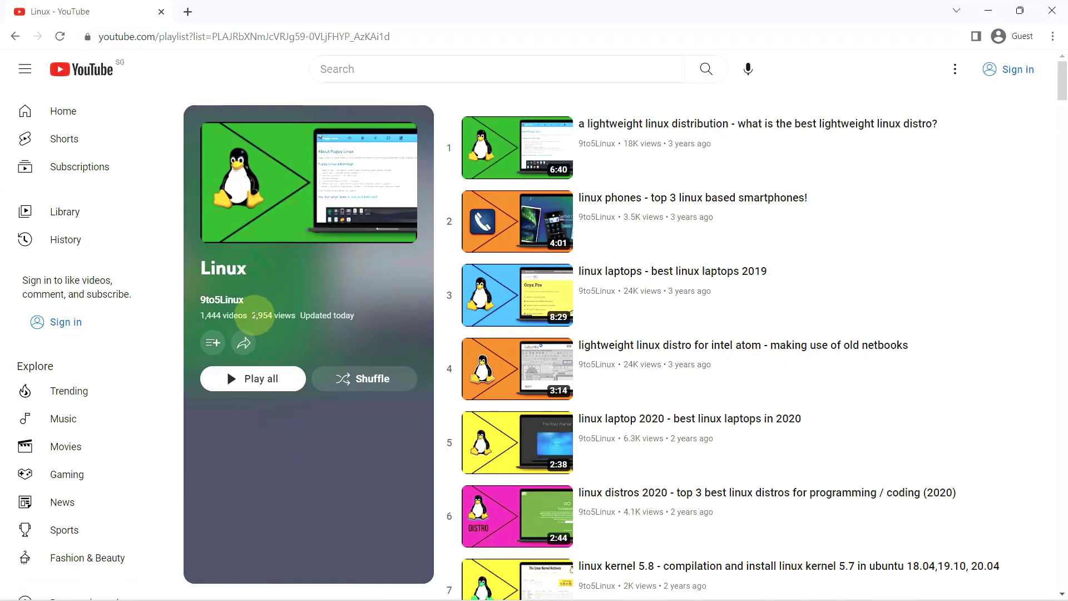
drag(248, 314, 298, 417)
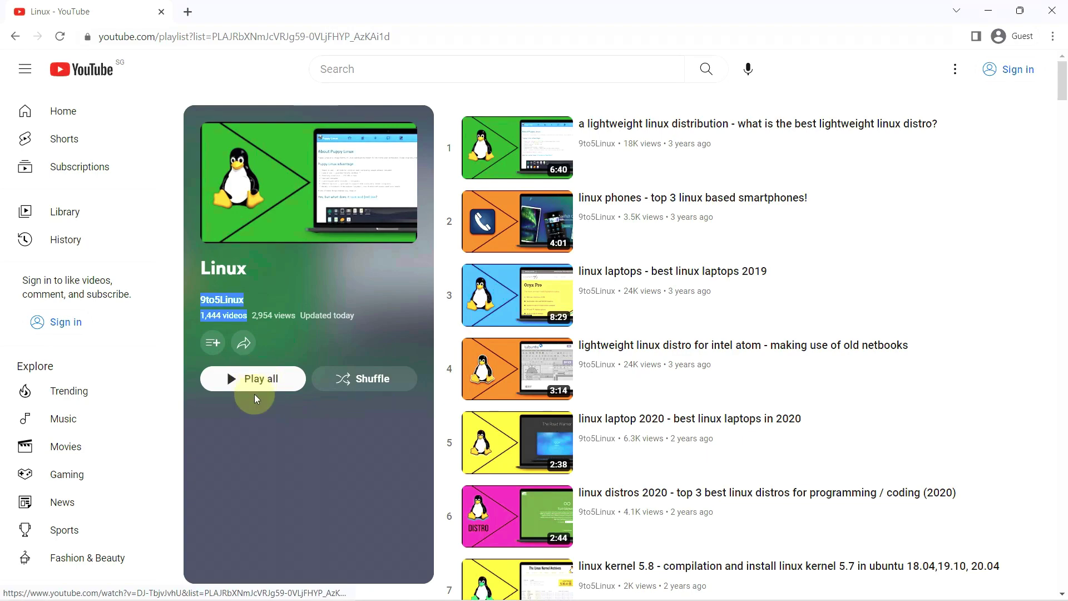
click(15, 37)
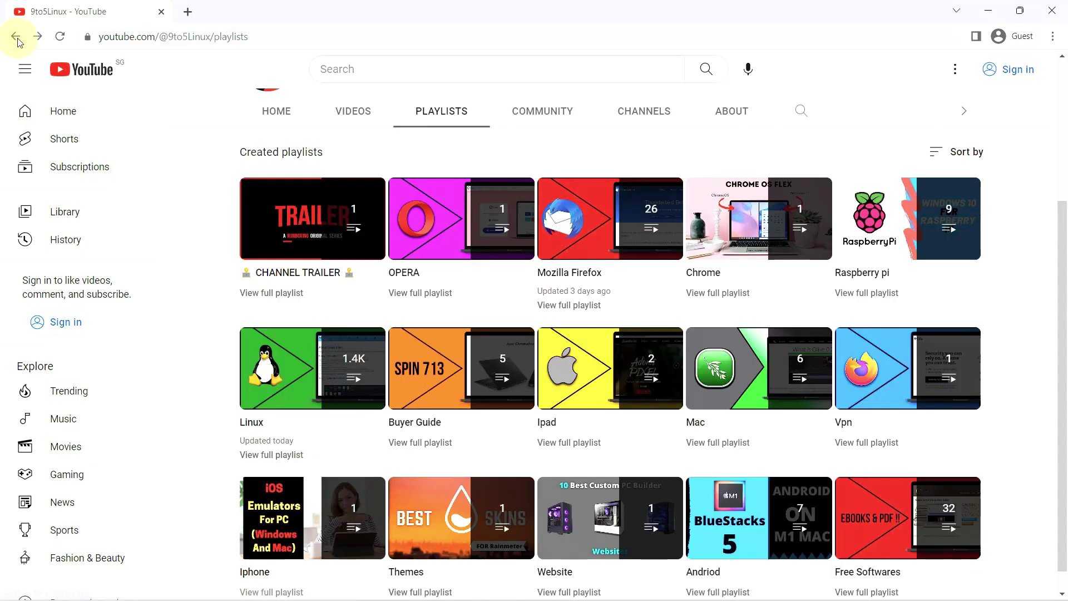
Open the channel's About page and highlight the daily upload statement and the weekly upload schedule.
scroll(645, 317, up, 4)
click(723, 327)
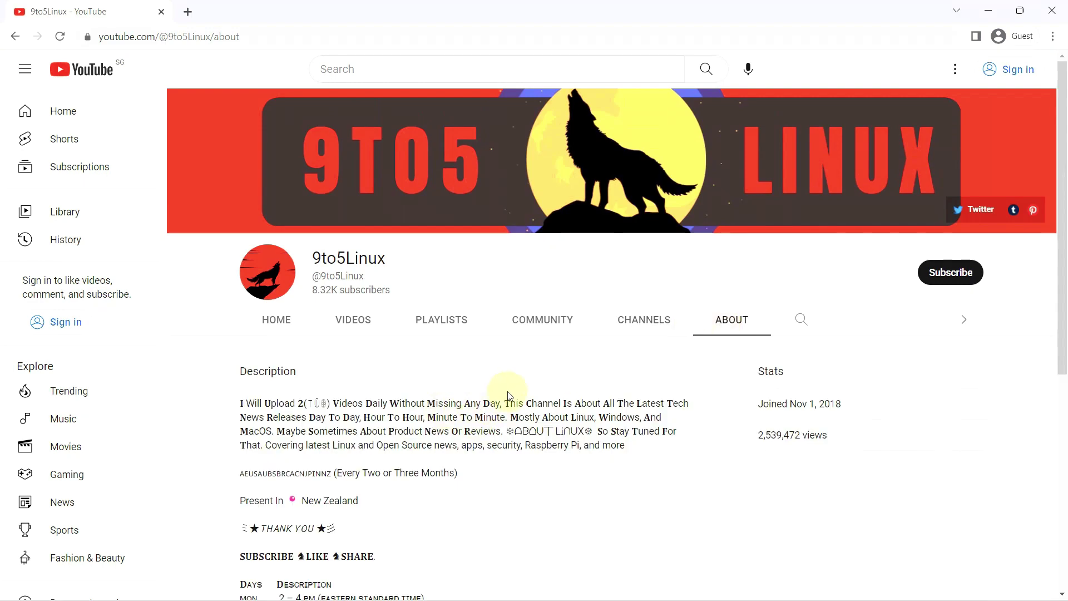
drag(502, 402, 241, 402)
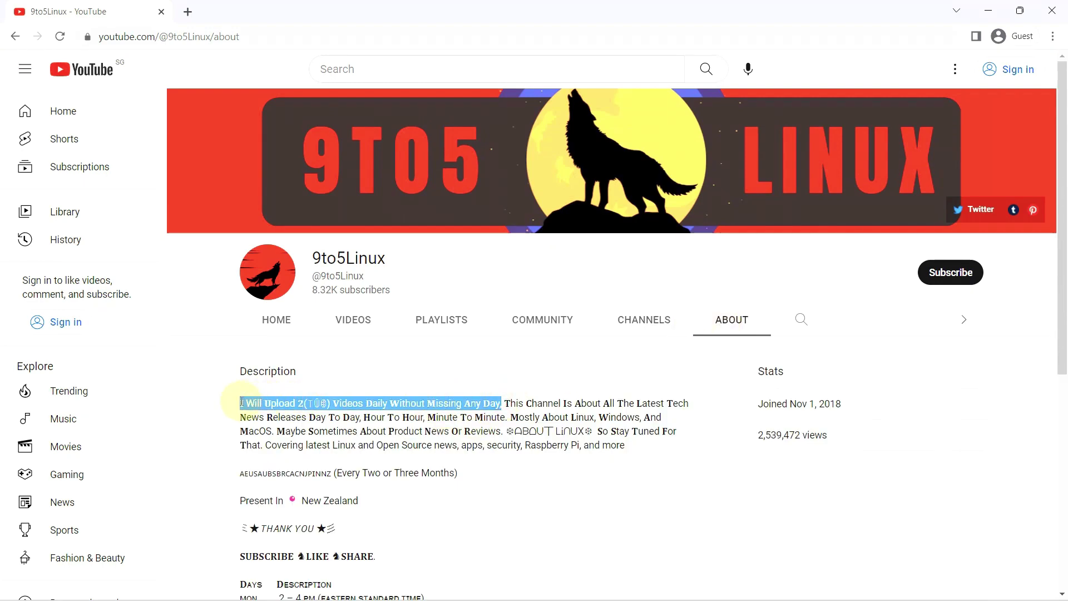
scroll(295, 392, down, 2)
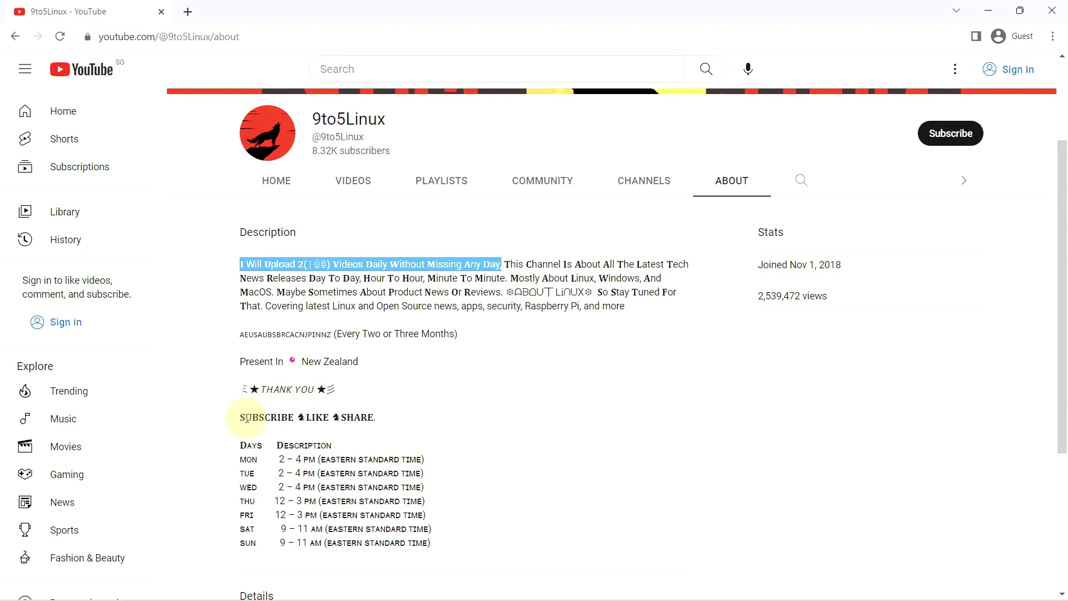
drag(241, 414, 453, 549)
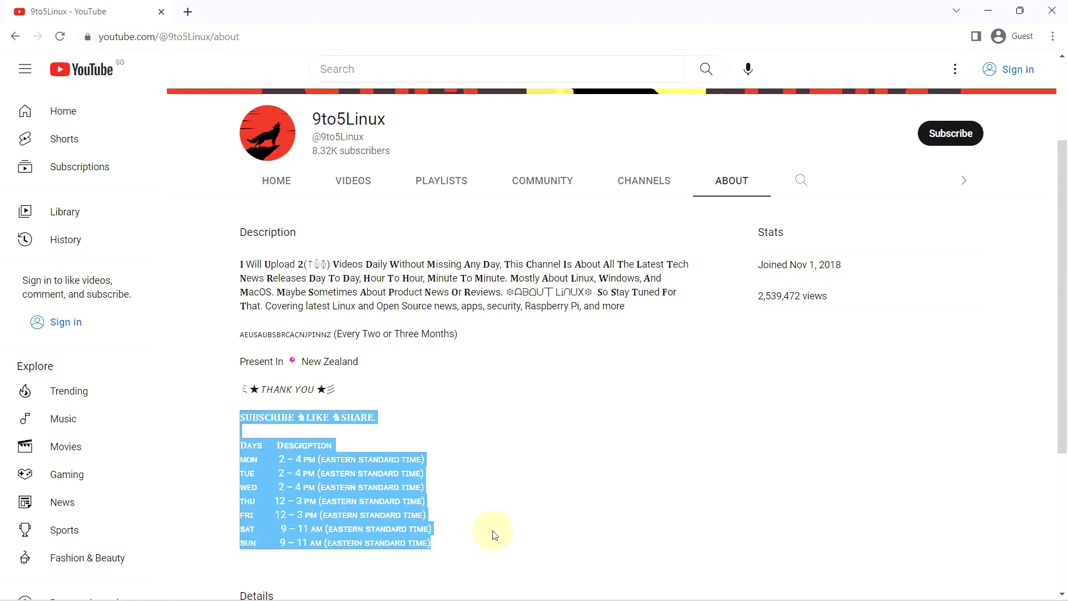
Try to subscribe to the 9to5Linux channel from its About page.
scroll(790, 426, up, 2)
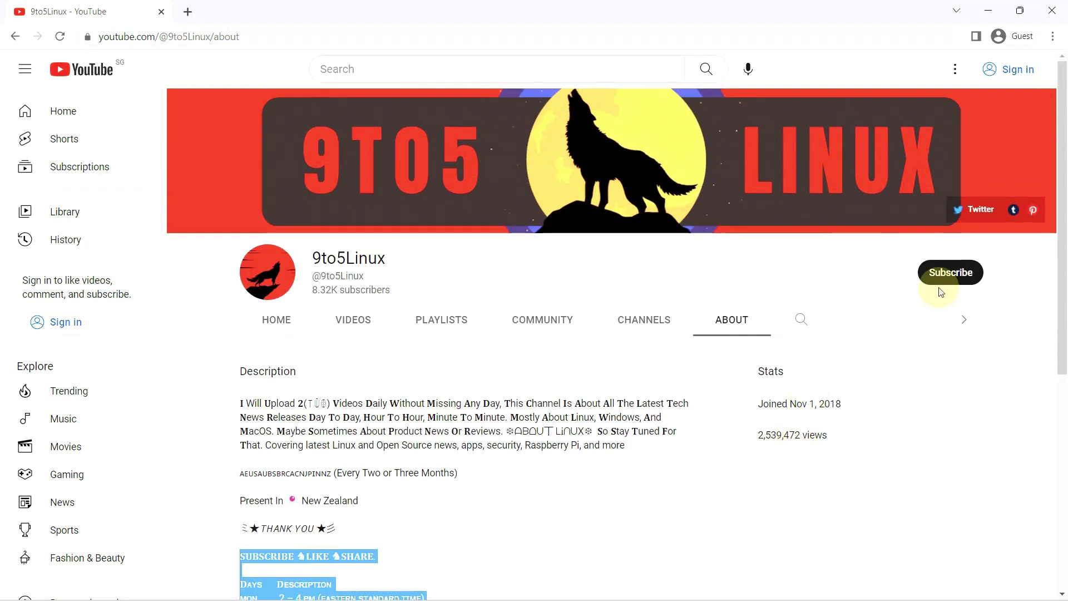
click(951, 272)
click(703, 493)
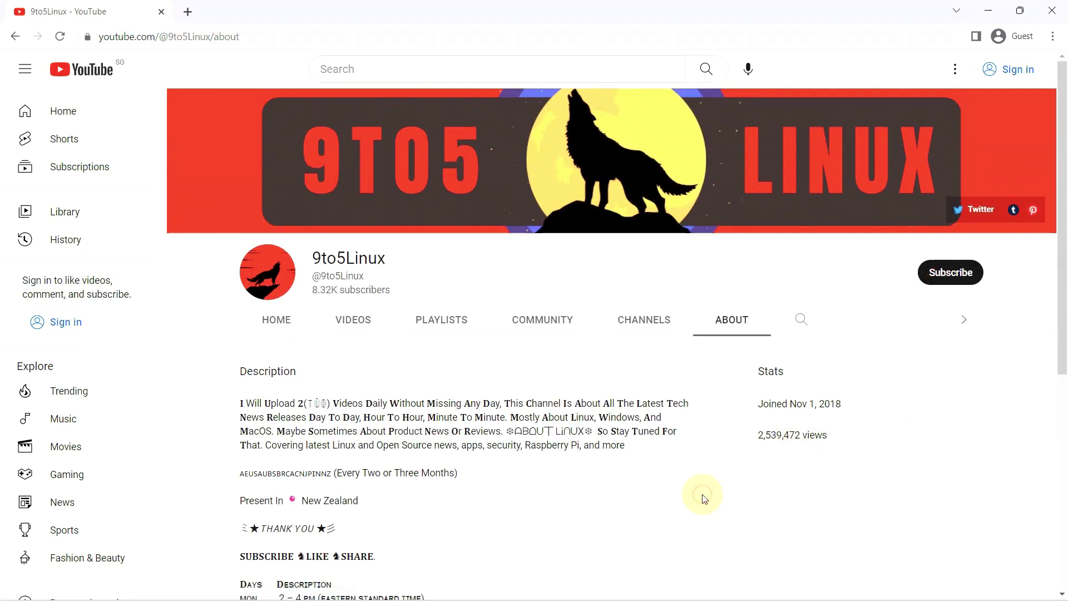